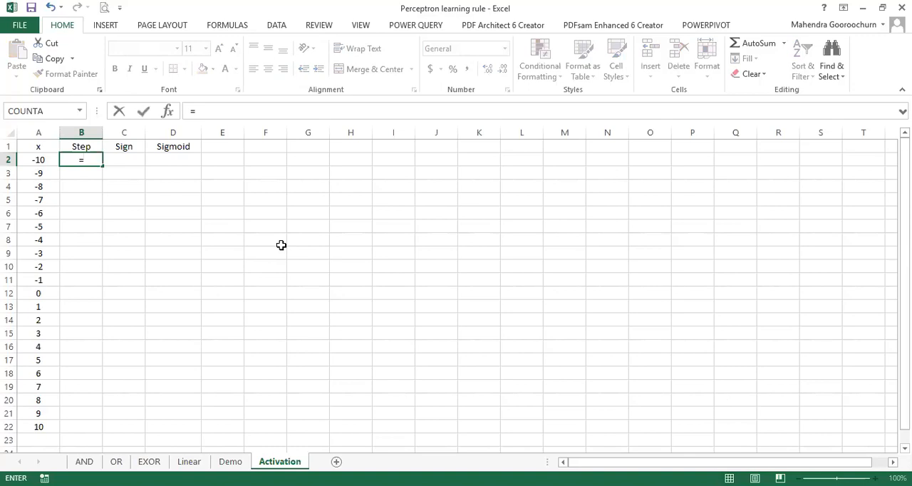
# Step: Check what the defined name theta refers to among the workbook's named values
pyautogui.write('(')
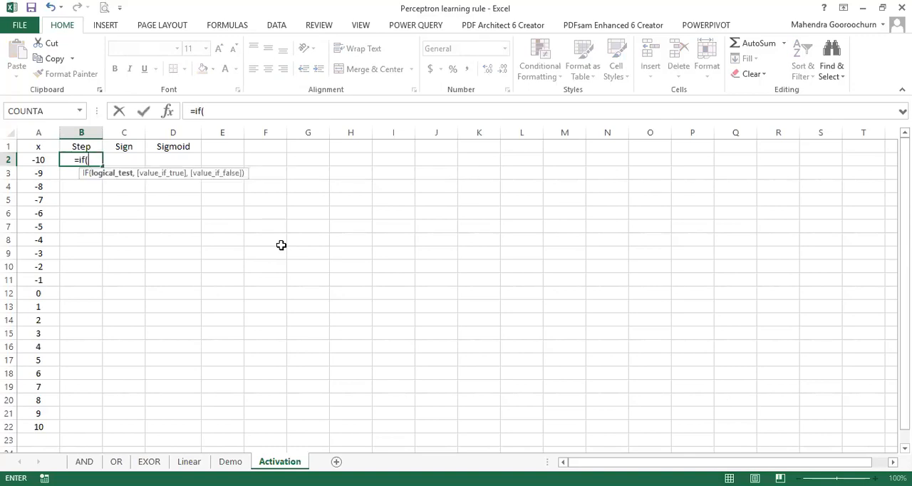
pyautogui.press('Escape')
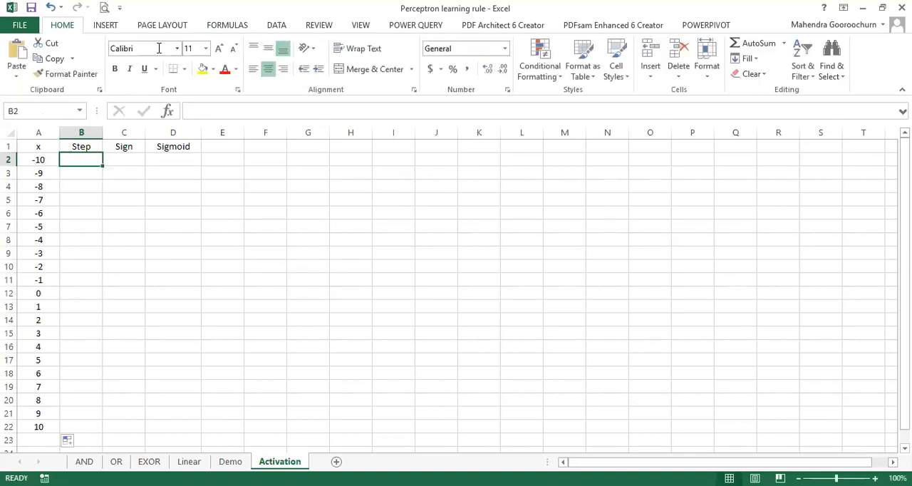
pyautogui.click(241, 25)
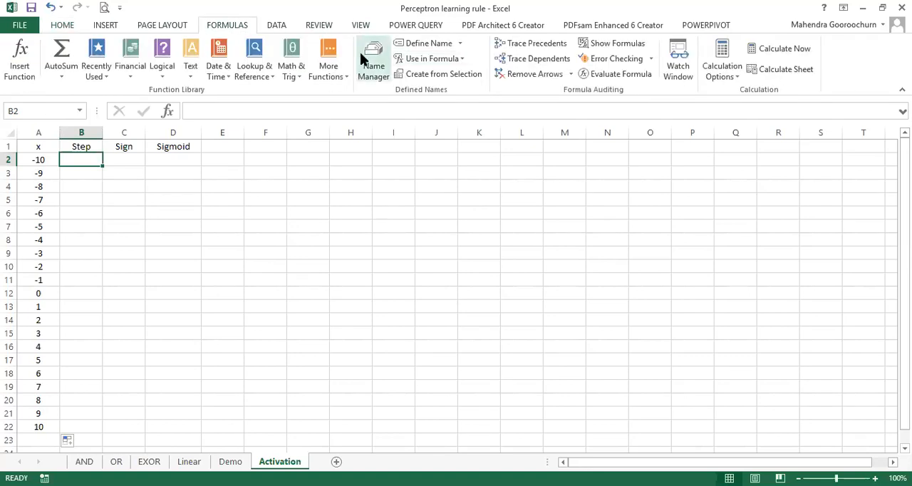
pyautogui.click(370, 61)
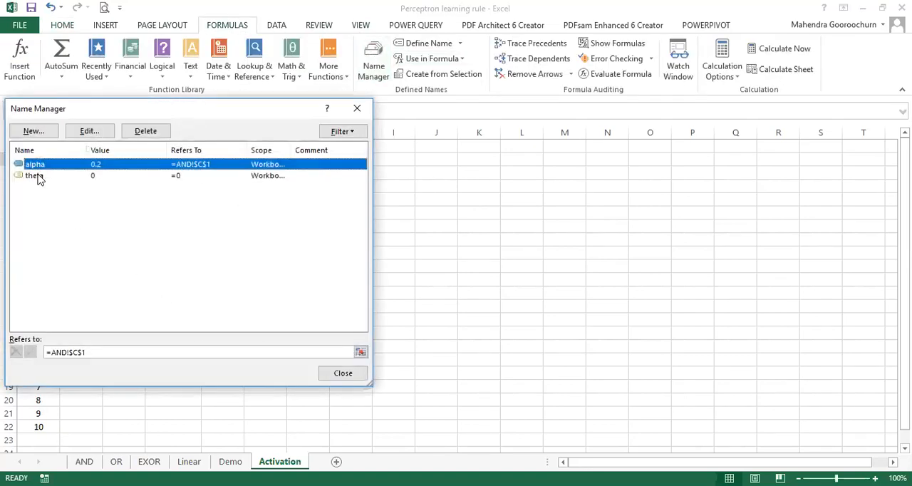
pyautogui.click(39, 177)
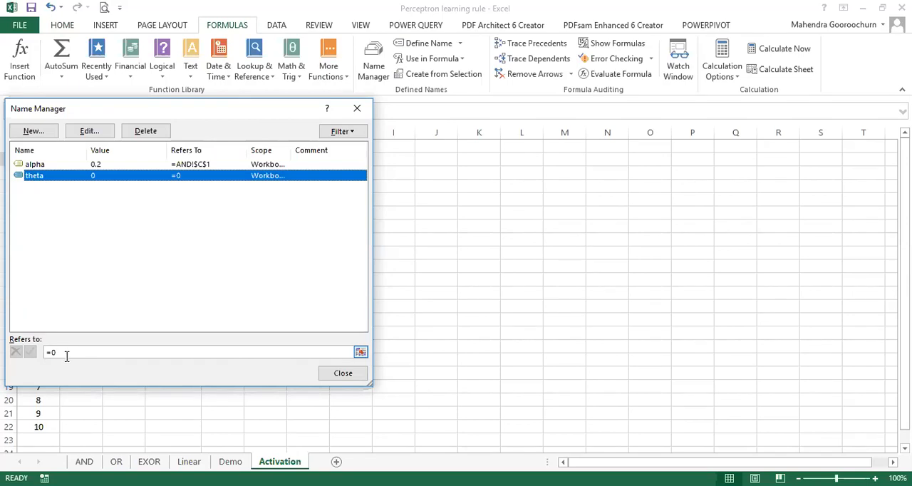
pyautogui.click(344, 376)
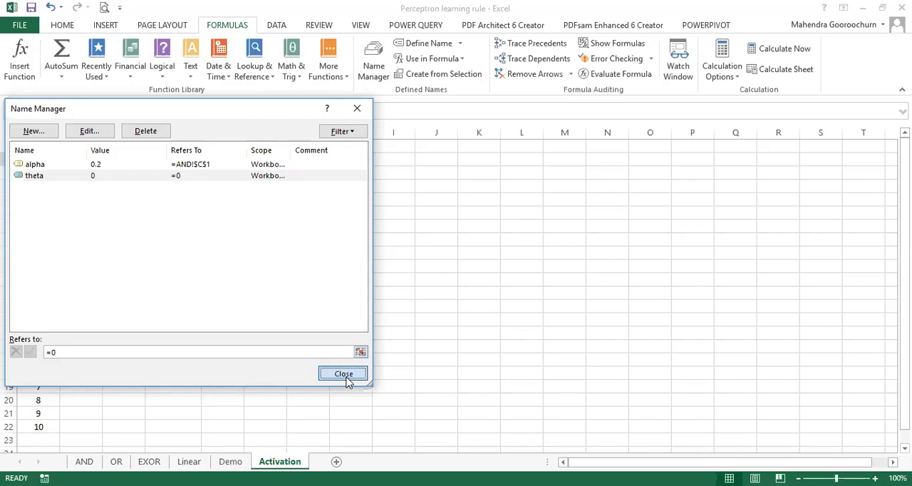
# Step: Enter =IF((A2-theta)>=0,1,0) in B2 under Step and fill the formula down to B22
pyautogui.doubleClick(91, 166)
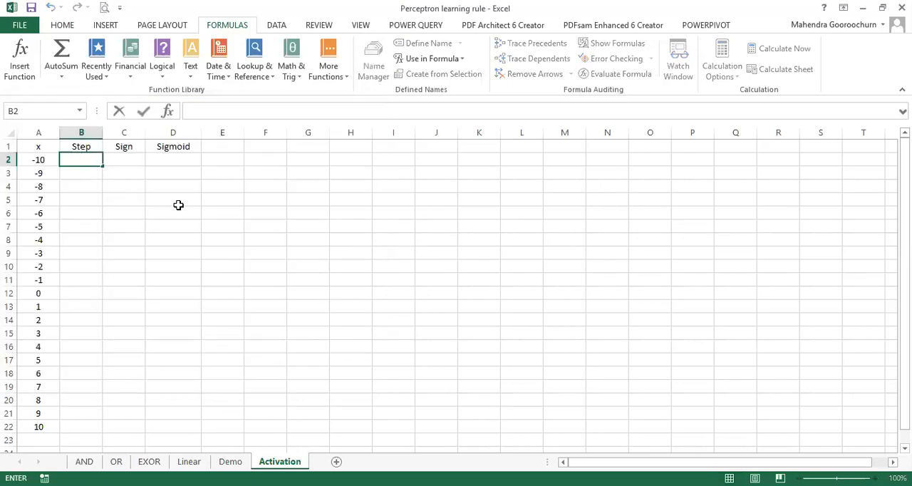
pyautogui.write('=f')
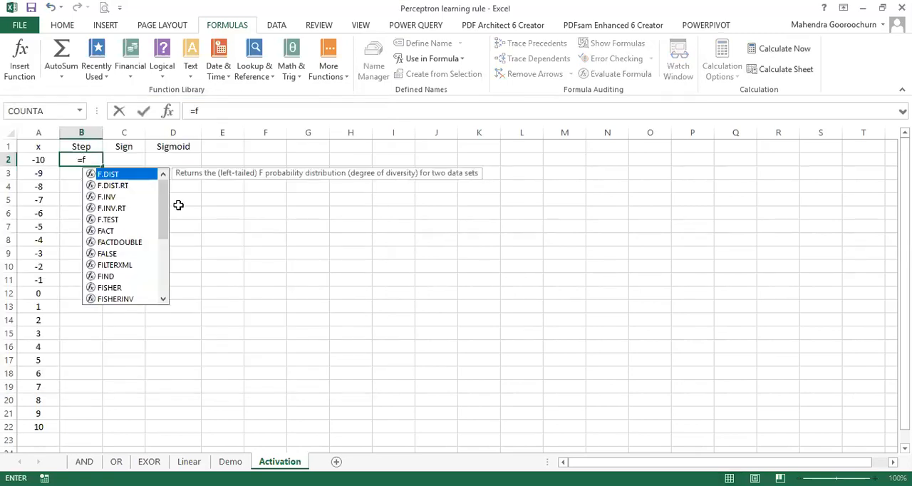
pyautogui.press('BackSpace')
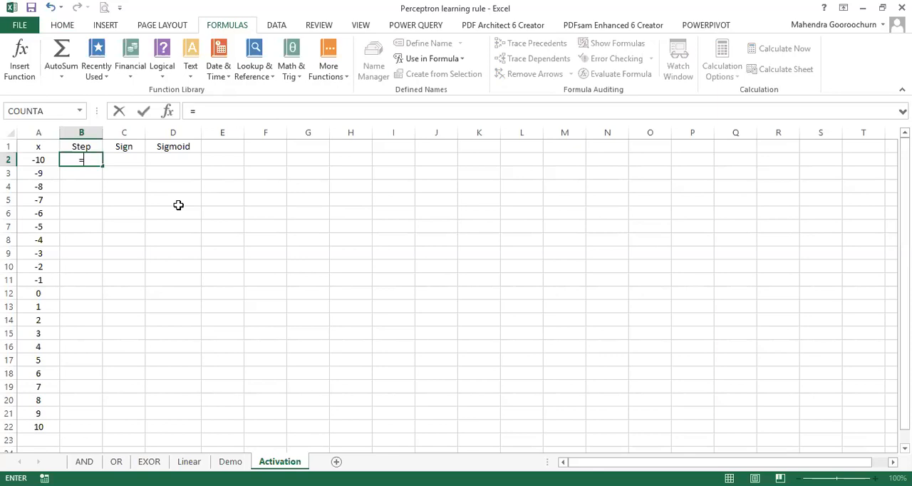
pyautogui.write('if(')
pyautogui.click(36, 160)
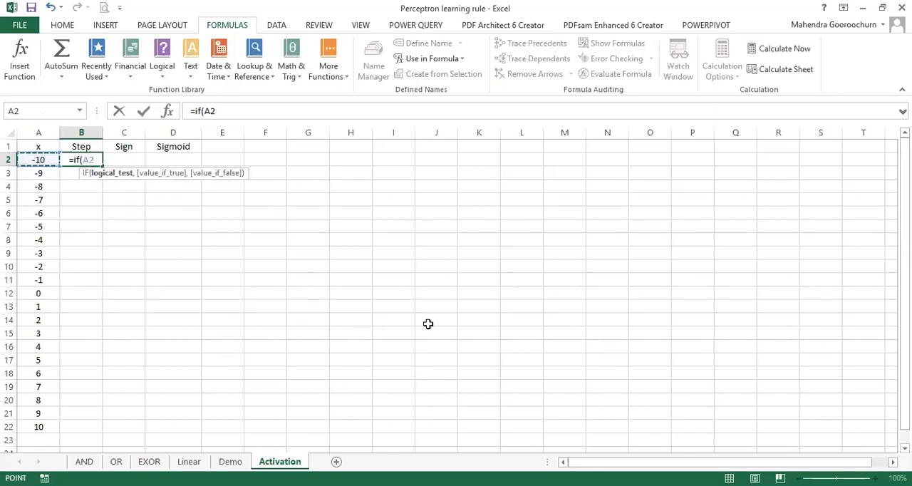
pyautogui.write('-')
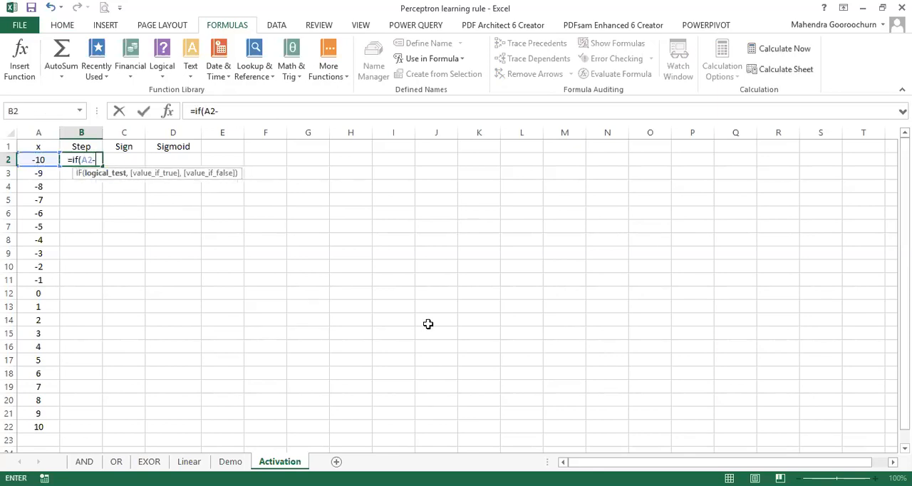
pyautogui.write('theta')
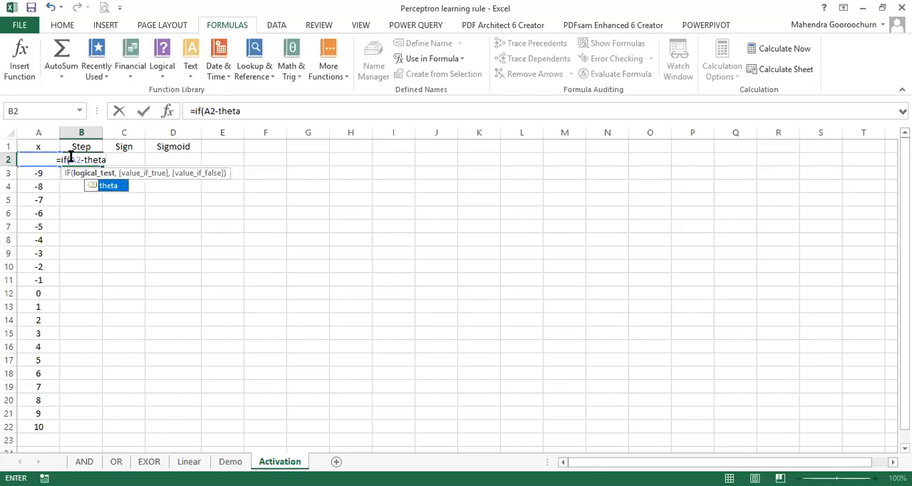
pyautogui.doubleClick(88, 184)
pyautogui.write('(')
pyautogui.click(127, 163)
pyautogui.write(')')
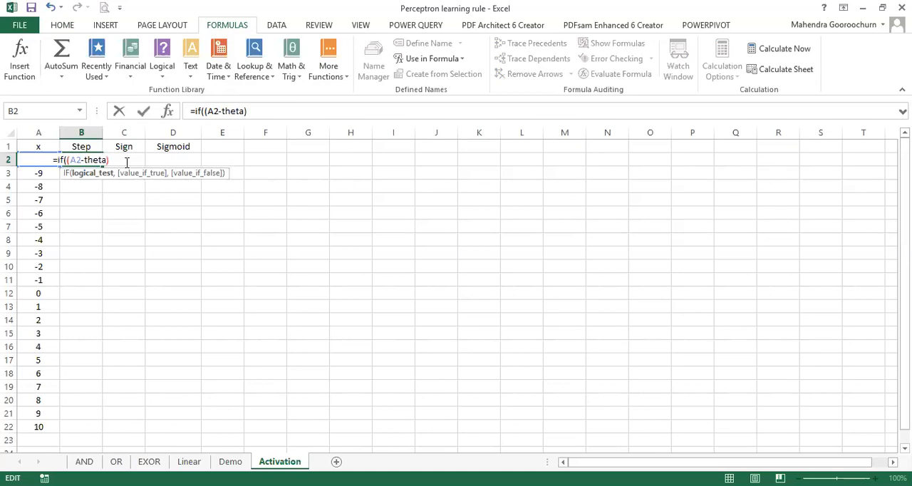
pyautogui.write('>=')
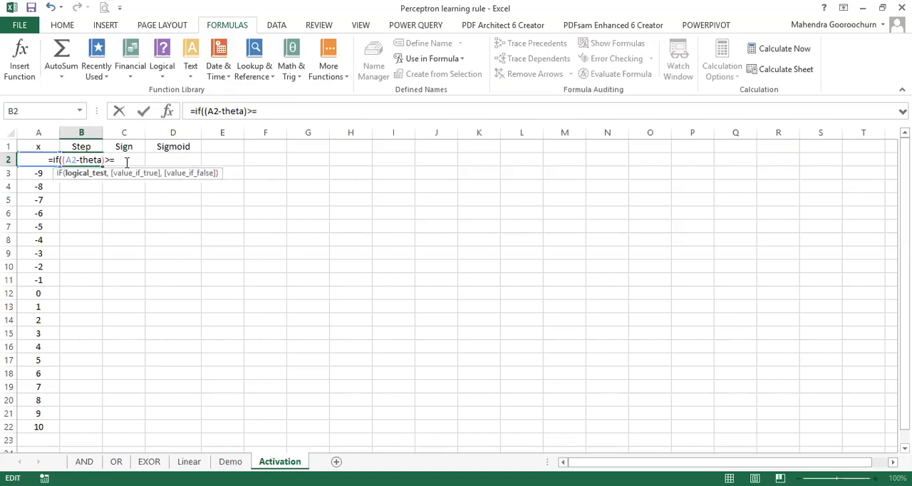
pyautogui.write('0')
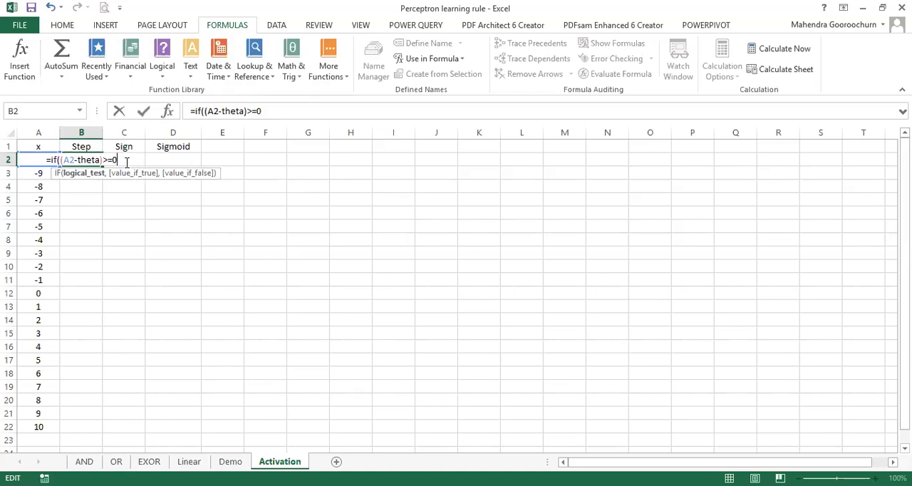
pyautogui.write(',1,0)')
pyautogui.press('Return')
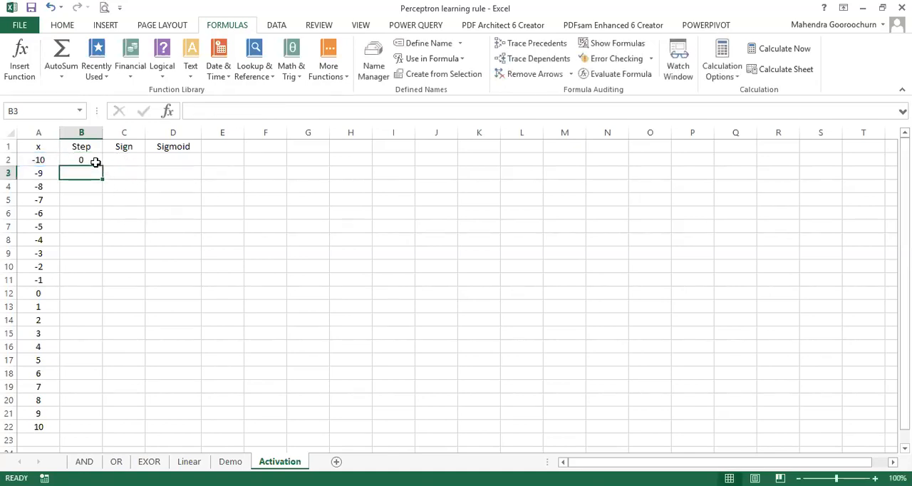
pyautogui.click(95, 162)
pyautogui.moveTo(103, 166); pyautogui.dragTo(102, 432)
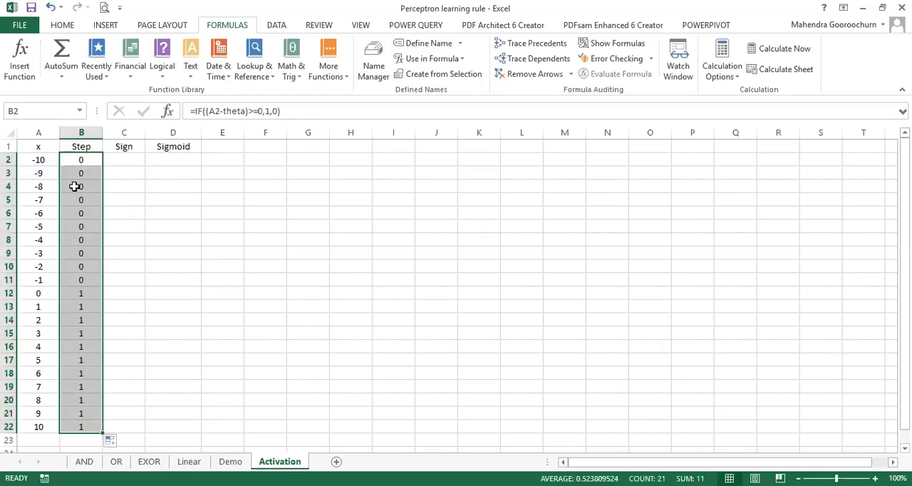
# Step: Insert a markers-only scatter chart plotting the Step values in column B against x in column A
pyautogui.moveTo(47, 131); pyautogui.dragTo(84, 132)
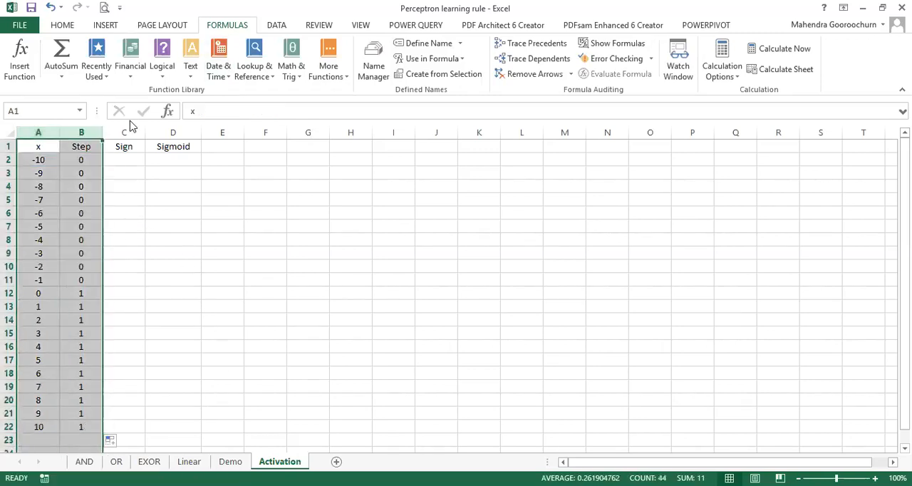
pyautogui.click(102, 26)
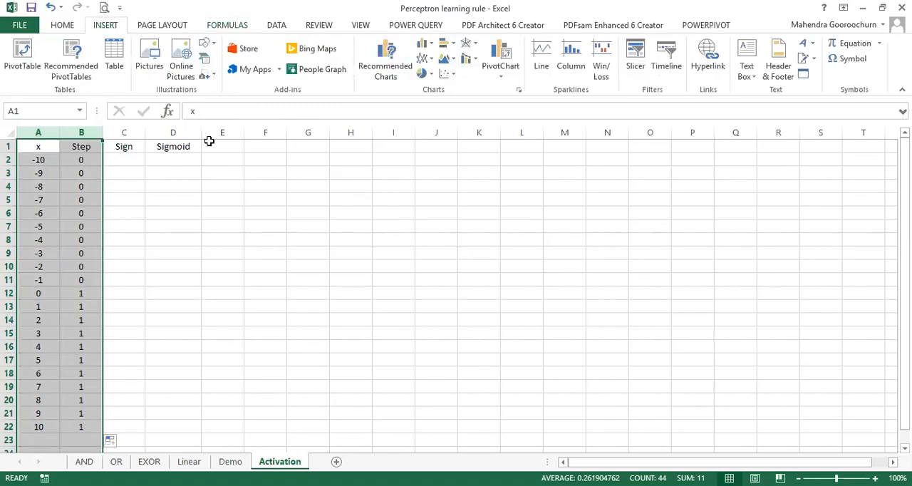
pyautogui.click(443, 75)
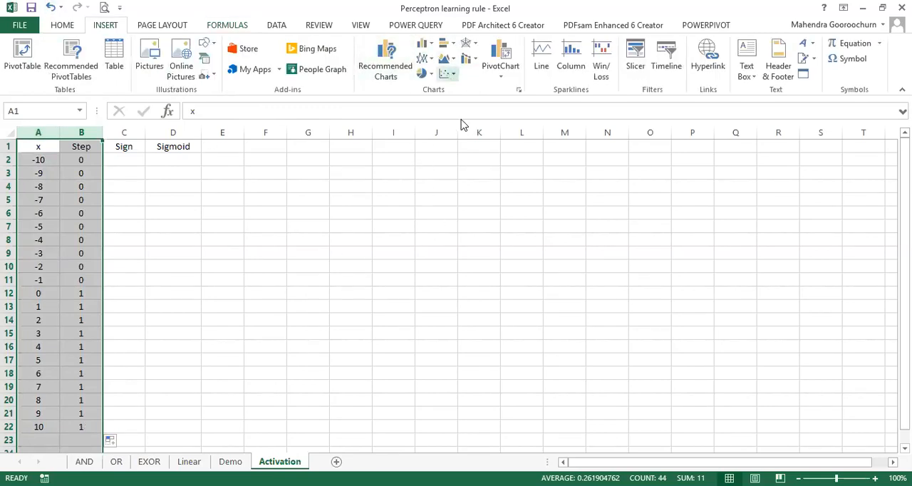
pyautogui.click(461, 122)
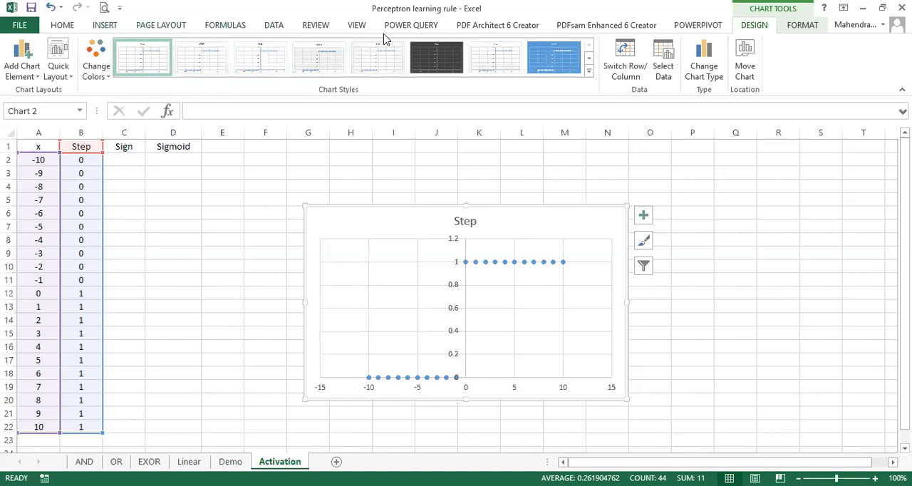
# Step: Change the defined name theta so that it refers to =2
pyautogui.click(240, 26)
pyautogui.click(222, 213)
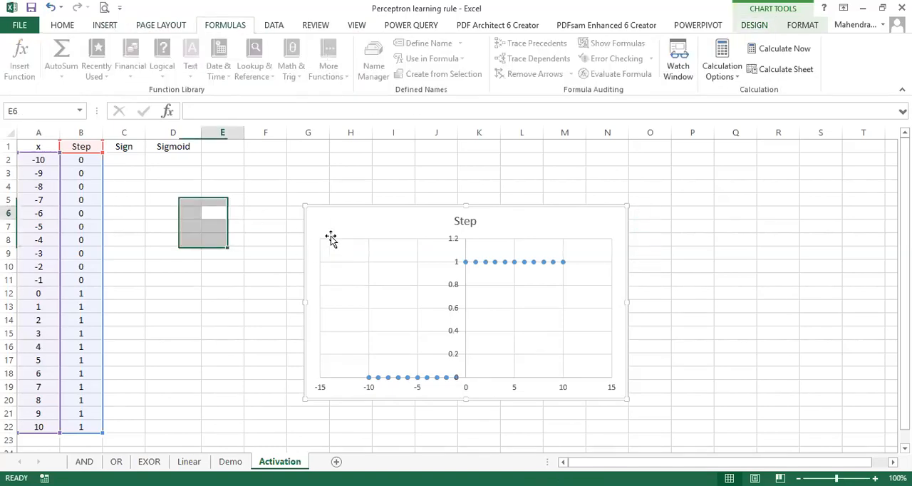
pyautogui.click(373, 67)
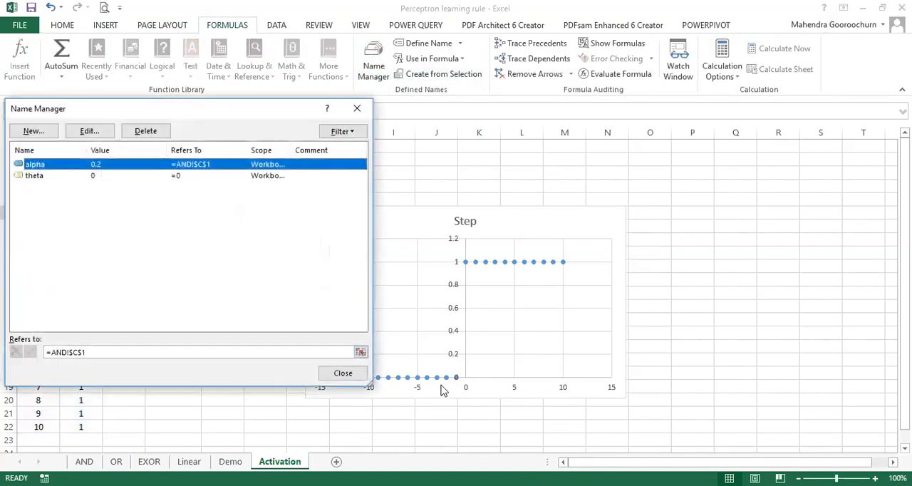
pyautogui.click(75, 176)
pyautogui.click(90, 131)
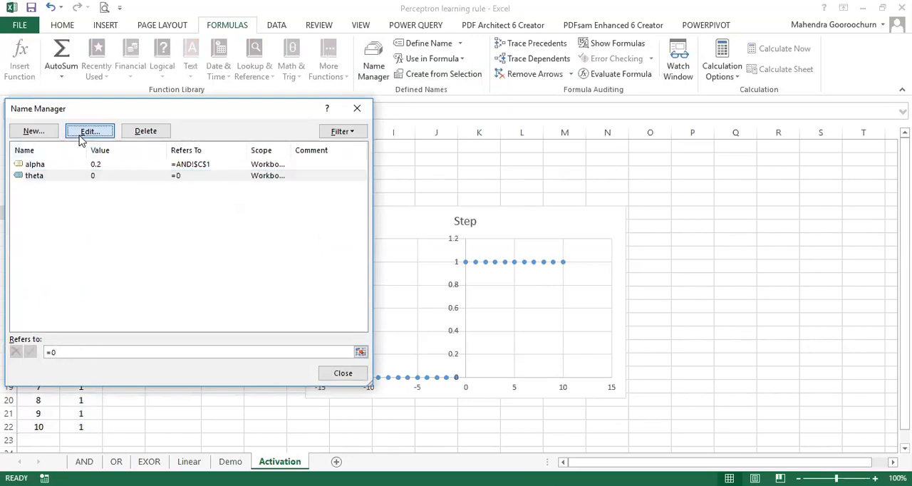
pyautogui.click(178, 292)
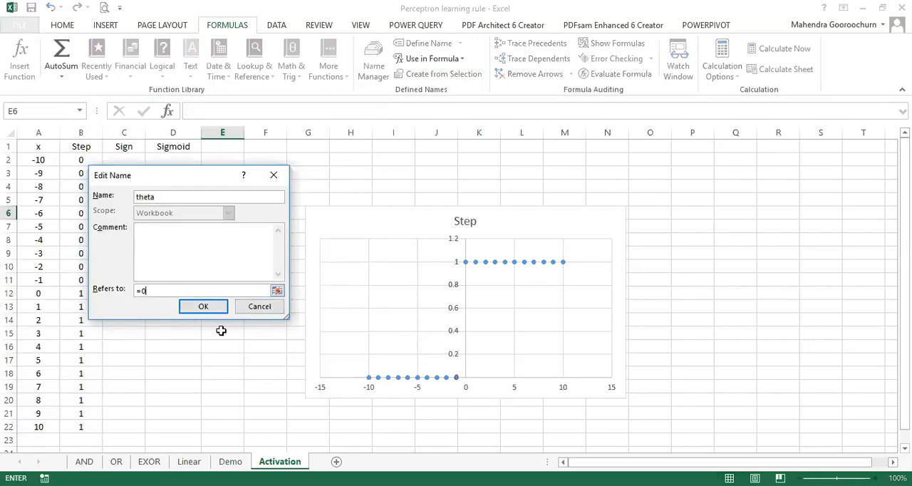
pyautogui.press('BackSpace')
pyautogui.click(207, 309)
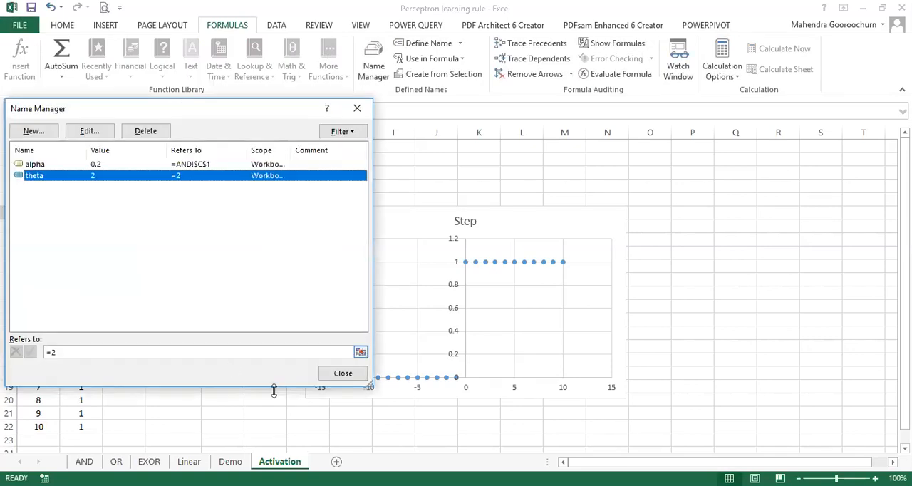
pyautogui.click(342, 374)
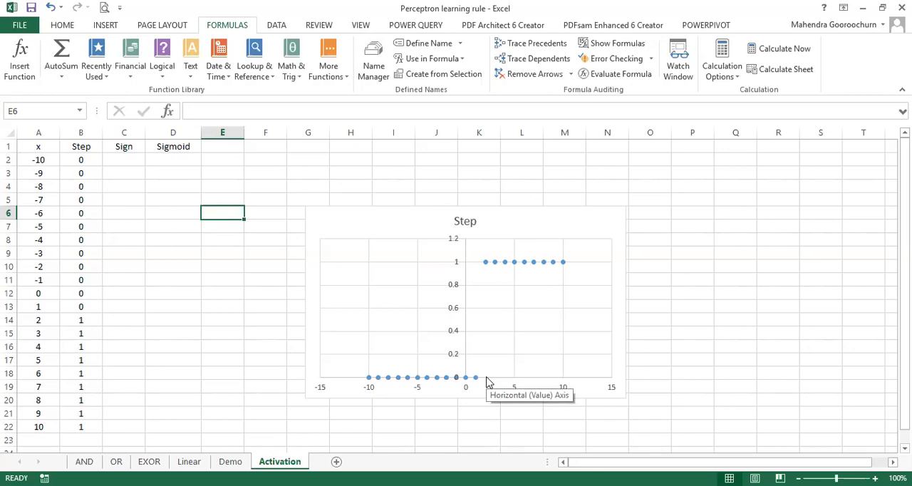
# Step: Enter =IF((A2-theta)>=0,1,-1) in C2 under Sign and fill the formula down to C22
pyautogui.click(133, 158)
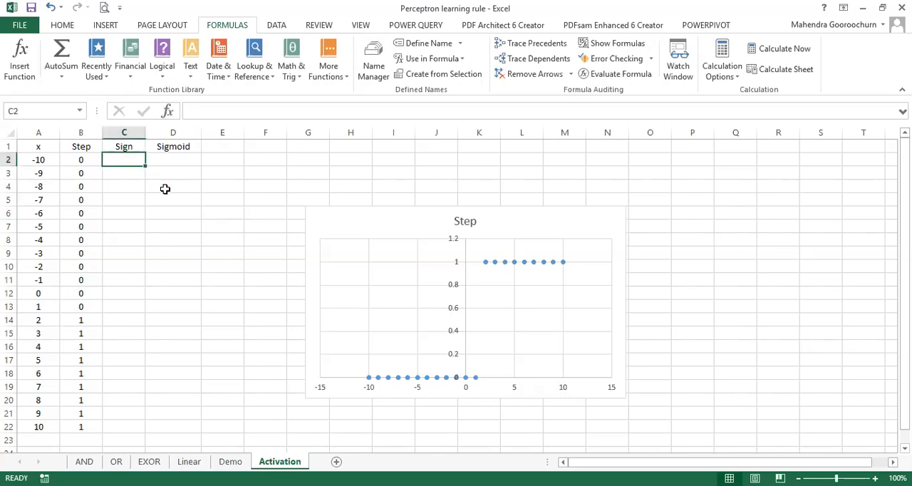
pyautogui.write('=')
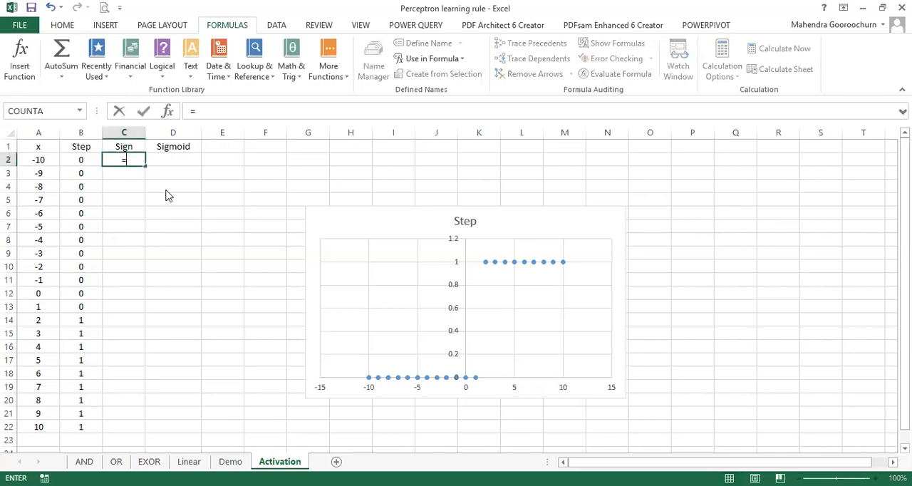
pyautogui.write('if((')
pyautogui.click(41, 160)
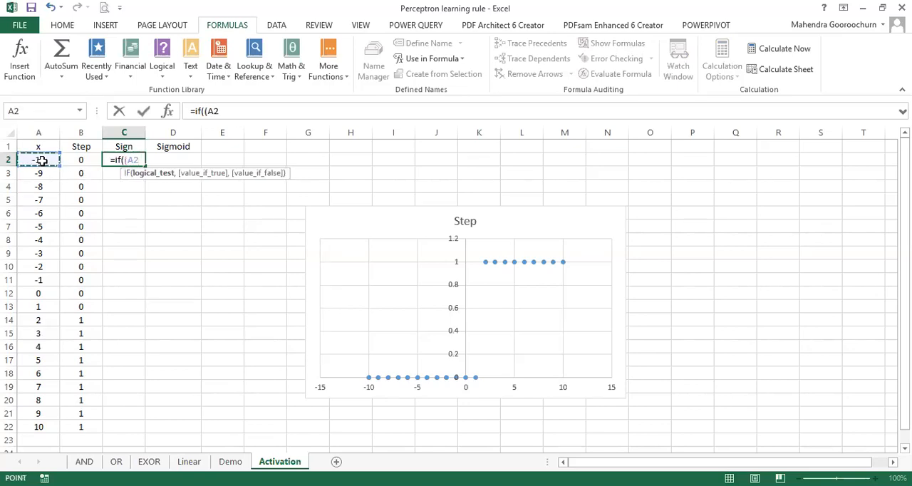
pyautogui.write('-theta)')
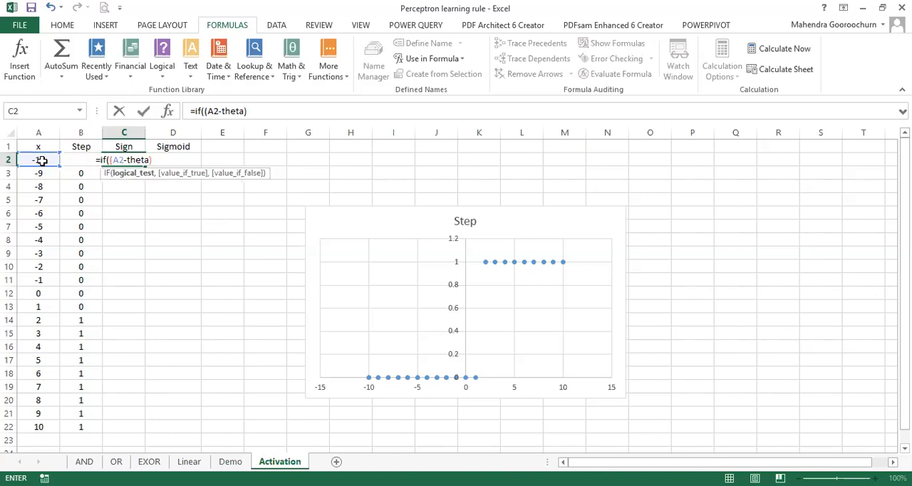
pyautogui.write('>=0,')
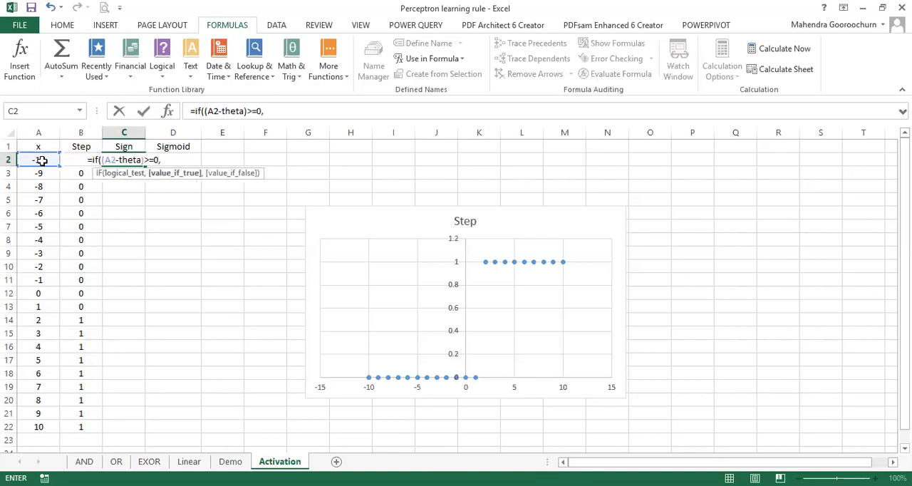
pyautogui.write('1-1)')
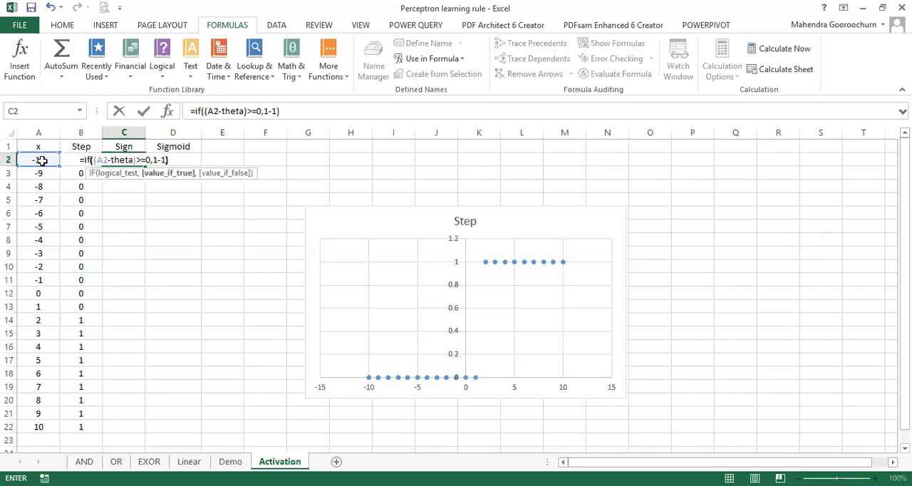
pyautogui.press('BackSpace')
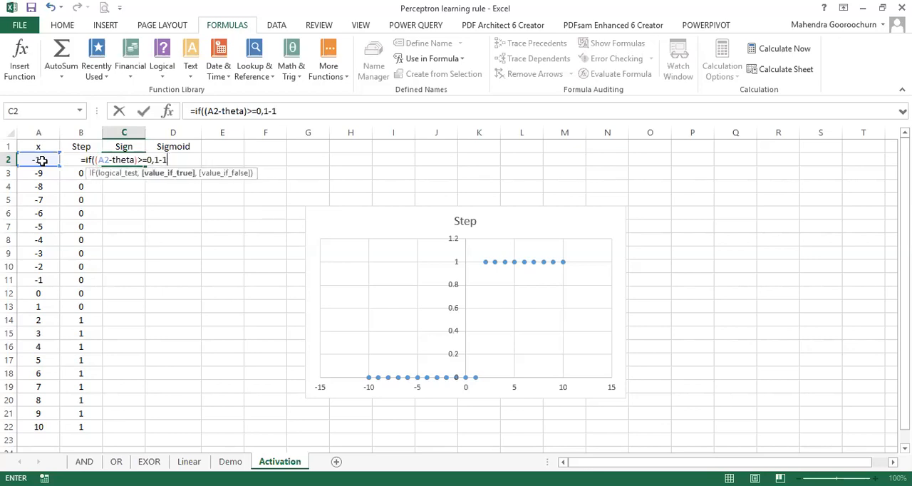
pyautogui.press('BackSpace')
pyautogui.press('BackSpace')
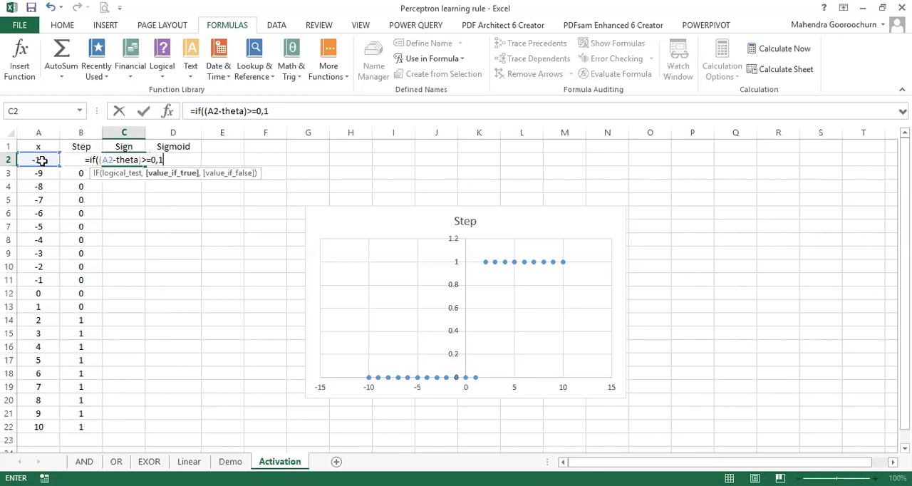
pyautogui.write(',-1)')
pyautogui.press('Return')
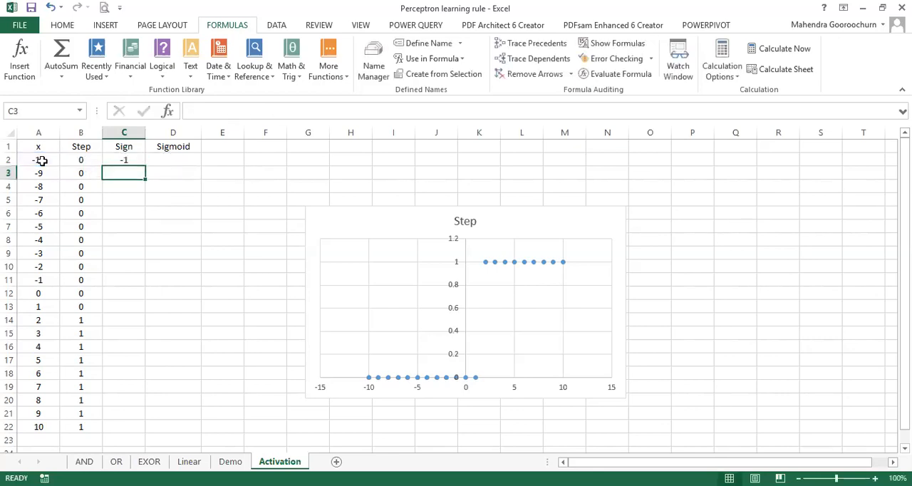
pyautogui.click(132, 157)
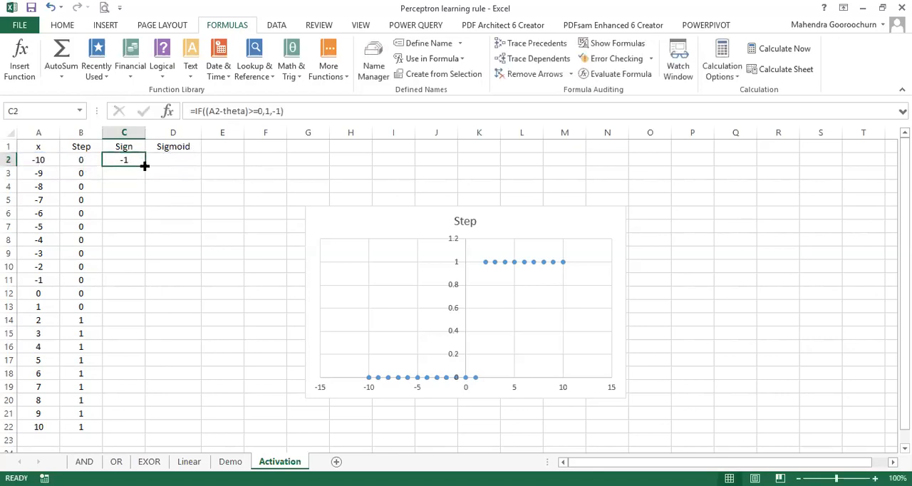
pyautogui.doubleClick(144, 166)
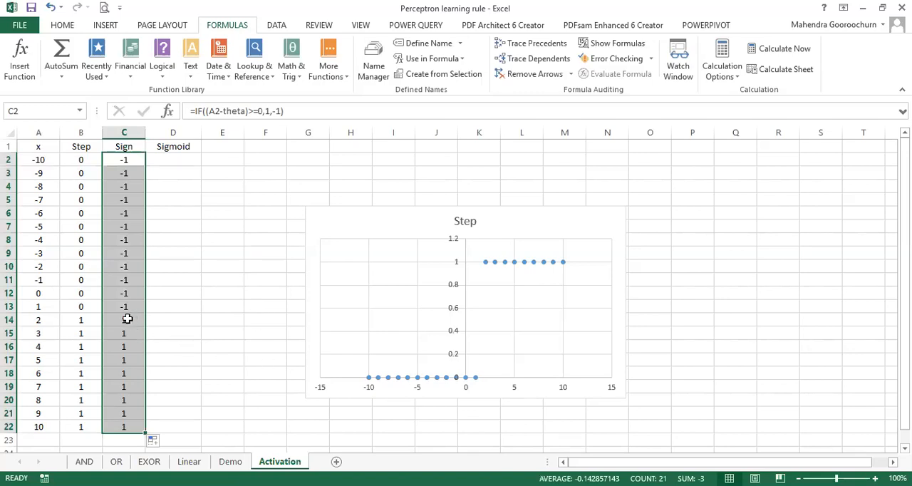
# Step: Add a new data series named Sign to the Step scatter chart, with X values from A2:A22
pyautogui.click(38, 133)
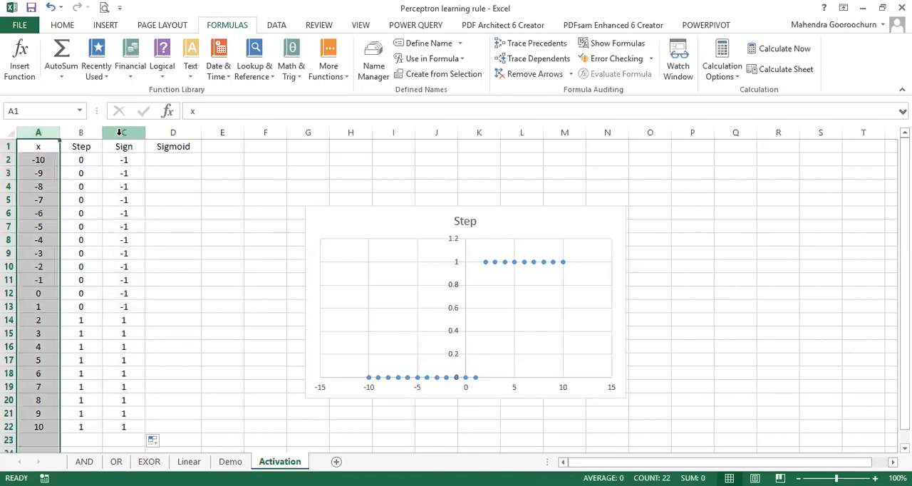
pyautogui.click(533, 227)
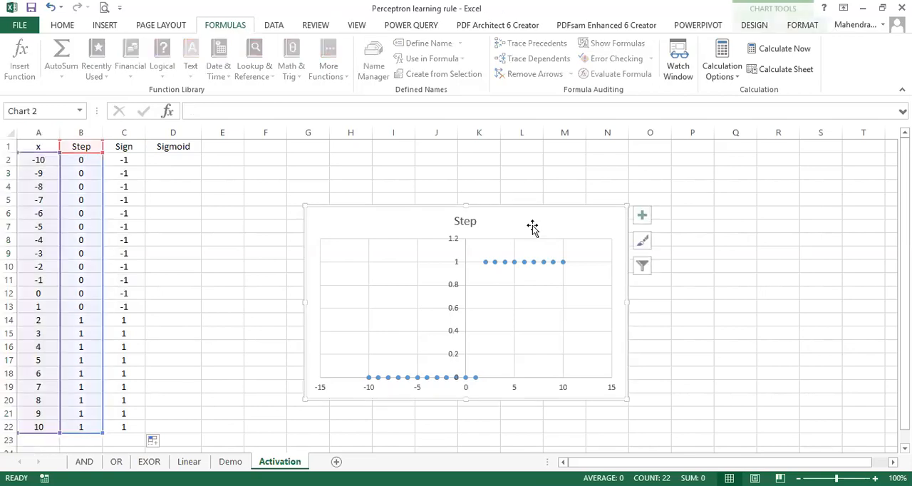
pyautogui.doubleClick(533, 228)
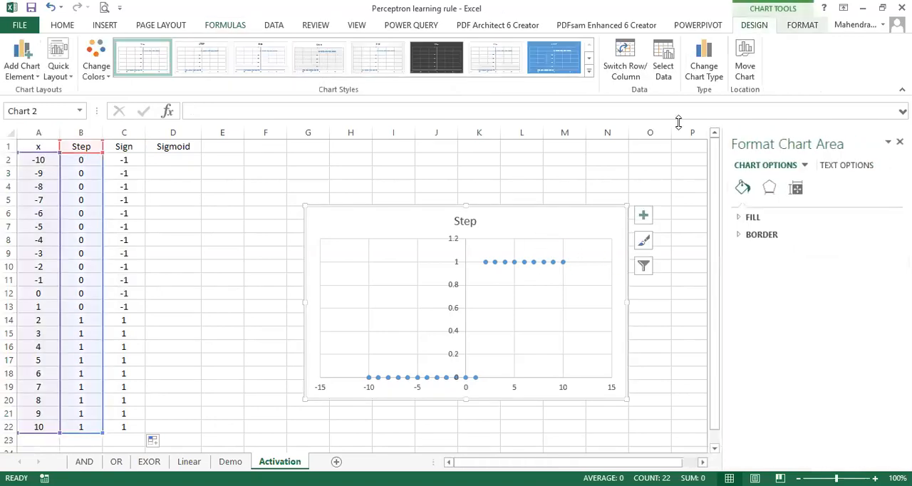
pyautogui.click(663, 67)
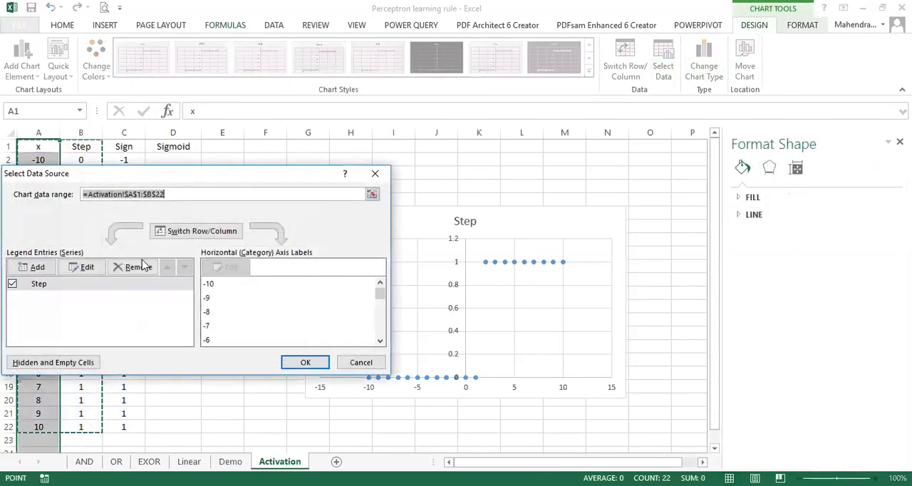
pyautogui.click(39, 274)
pyautogui.write('Sign')
pyautogui.click(201, 274)
pyautogui.click(209, 275)
pyautogui.click(39, 160)
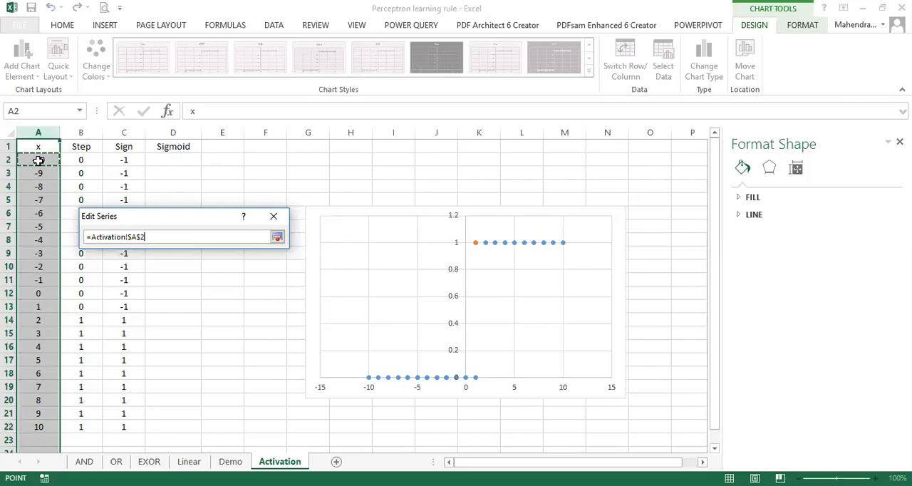
pyautogui.hotkey('ctrl', 'shift', 'Down')
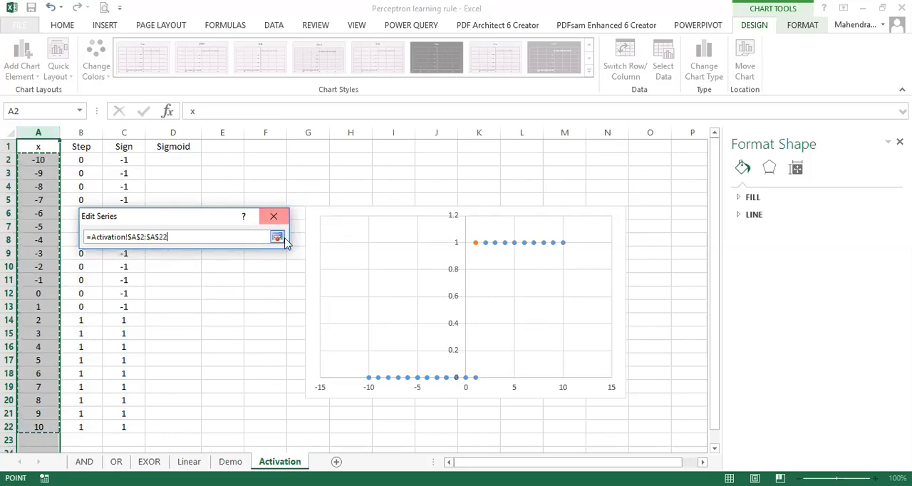
pyautogui.click(278, 238)
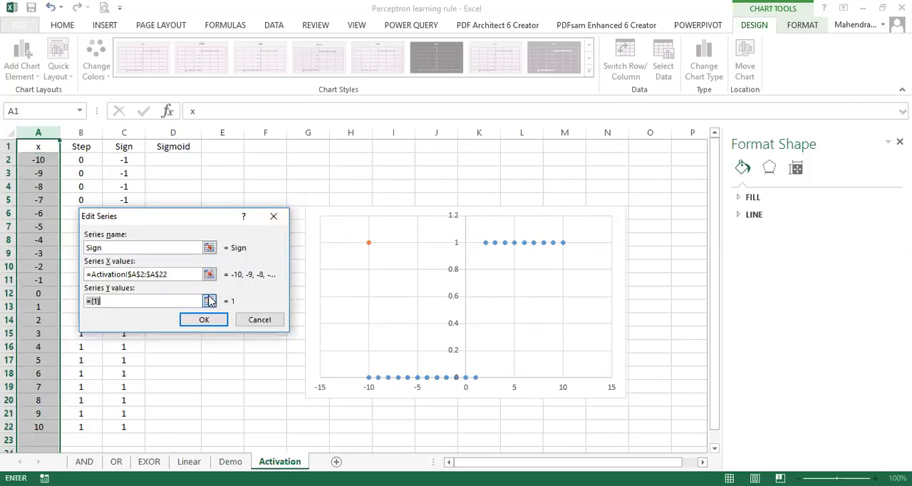
# Step: Set the Sign series' Y values to C2:C22 and apply the chart's data source changes
pyautogui.click(209, 300)
pyautogui.click(124, 160)
pyautogui.hotkey('ctrl', 'shift', 'Down')
pyautogui.click(278, 238)
pyautogui.click(203, 320)
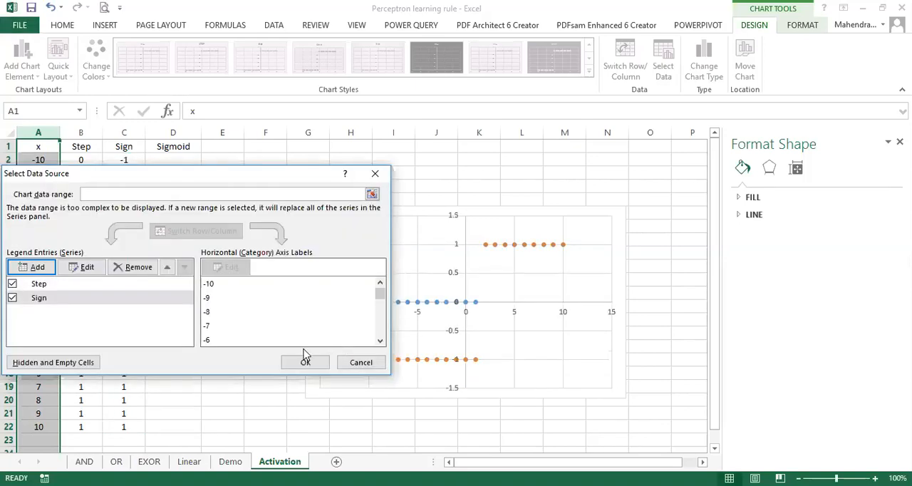
pyautogui.click(304, 361)
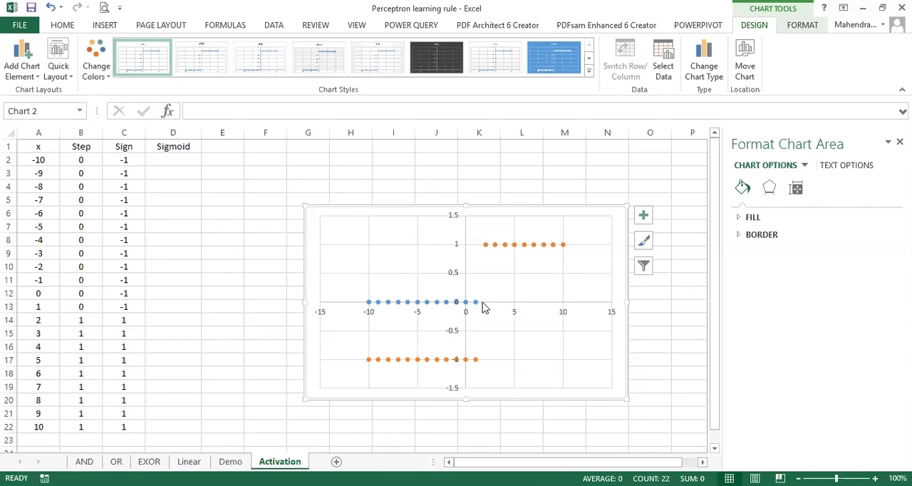
# Step: Enter the formula =1/(1=exp(-(A2-theta))) in D2 under Sigmoid
pyautogui.click(184, 158)
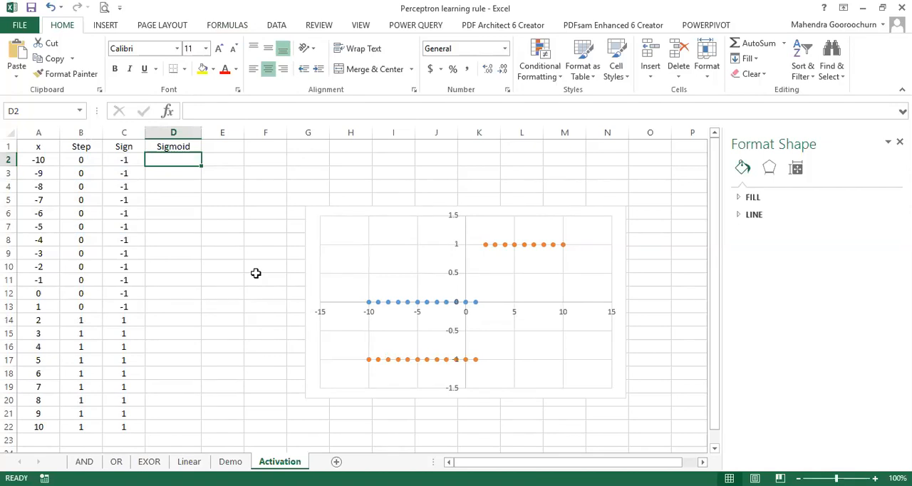
pyautogui.write('=')
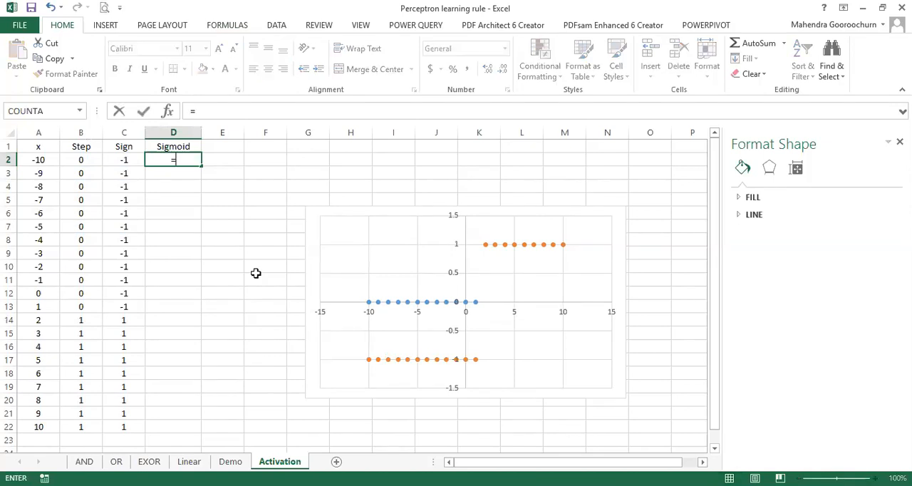
pyautogui.write('1/(1=exp(-(')
pyautogui.click(53, 161)
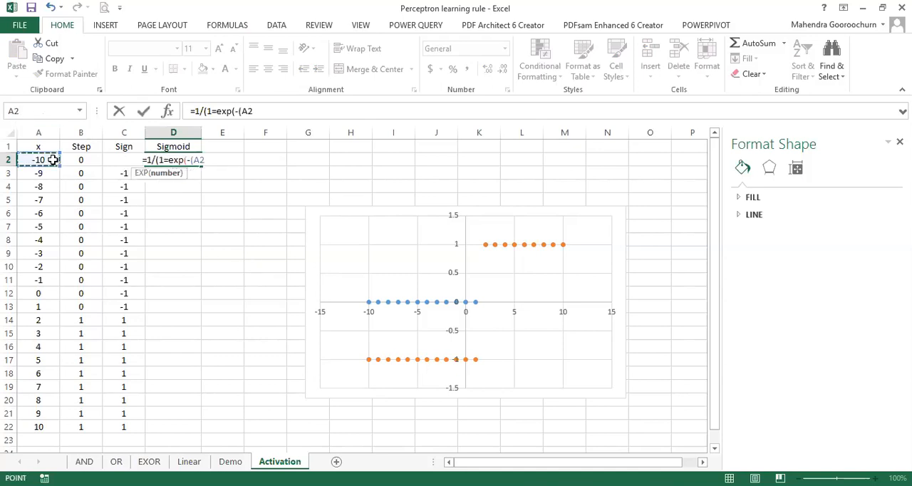
pyautogui.write('-theta)))')
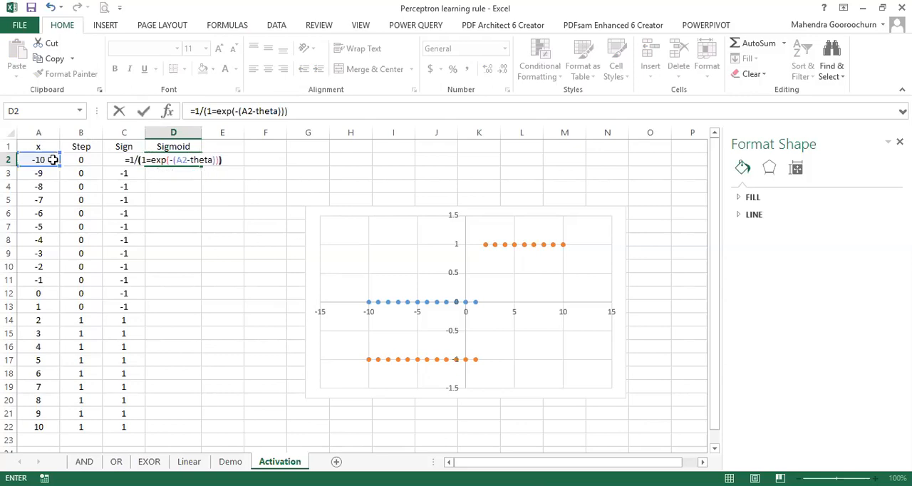
pyautogui.press('Return')
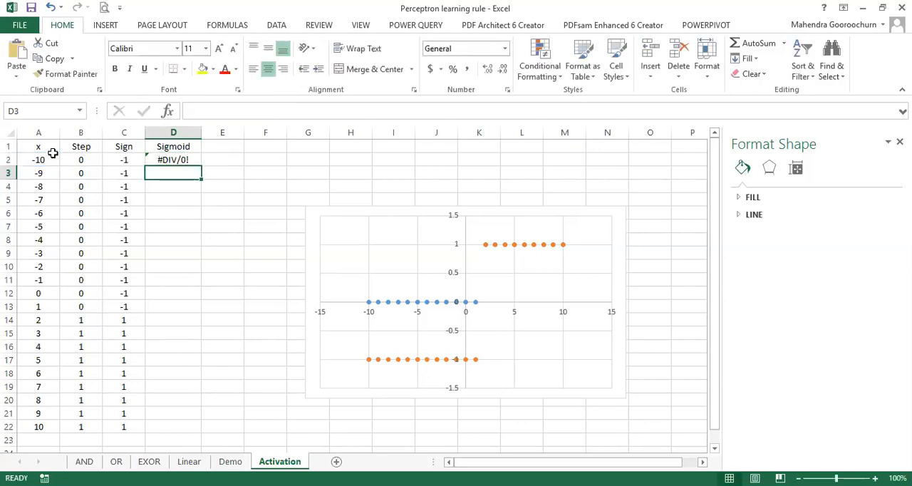
# Step: Correct the D2 formula to =1/(1+EXP(-(A2-theta))) and fill it down to D22
pyautogui.click(186, 159)
pyautogui.doubleClick(186, 160)
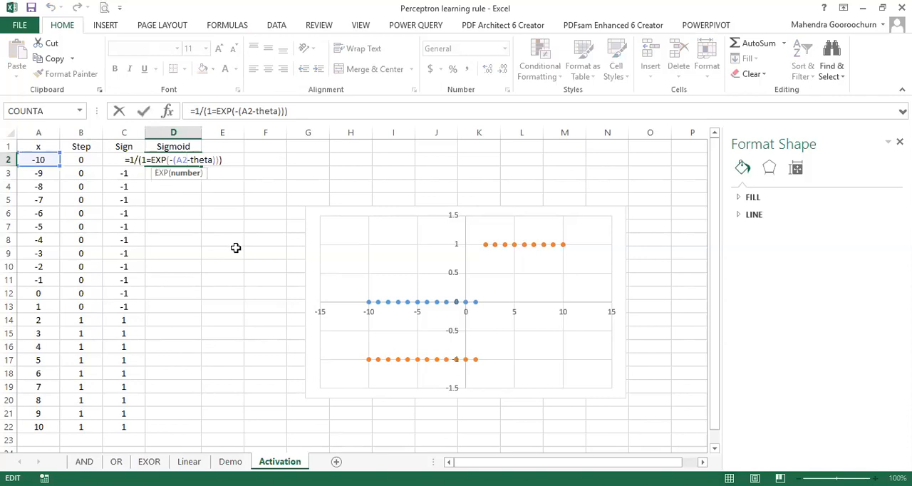
pyautogui.click(153, 160)
pyautogui.press('BackSpace')
pyautogui.write('+')
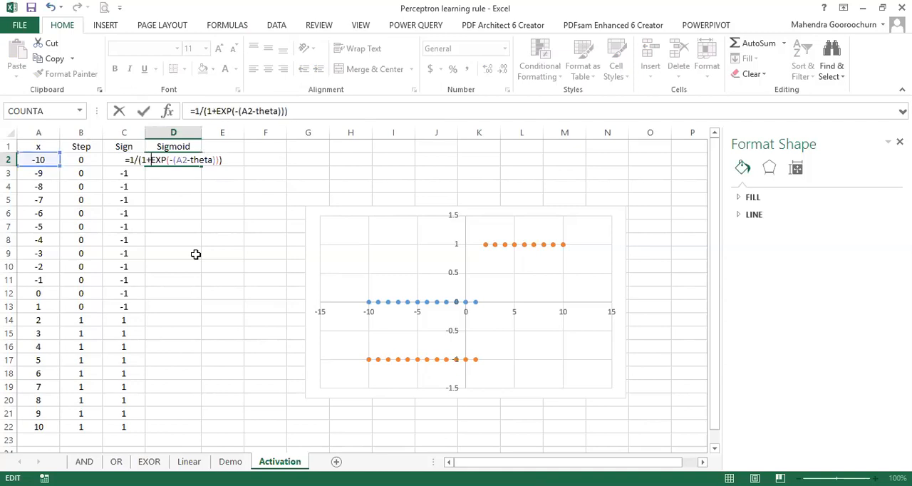
pyautogui.press('Return')
pyautogui.click(174, 157)
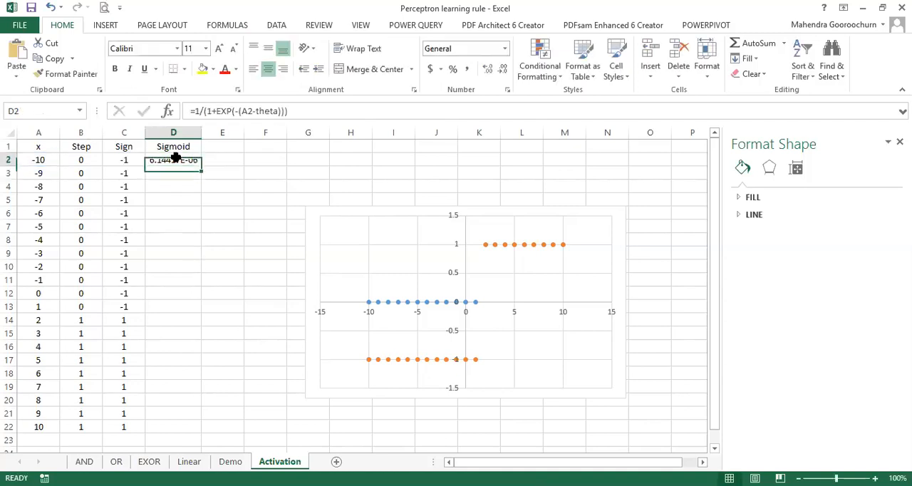
pyautogui.doubleClick(201, 166)
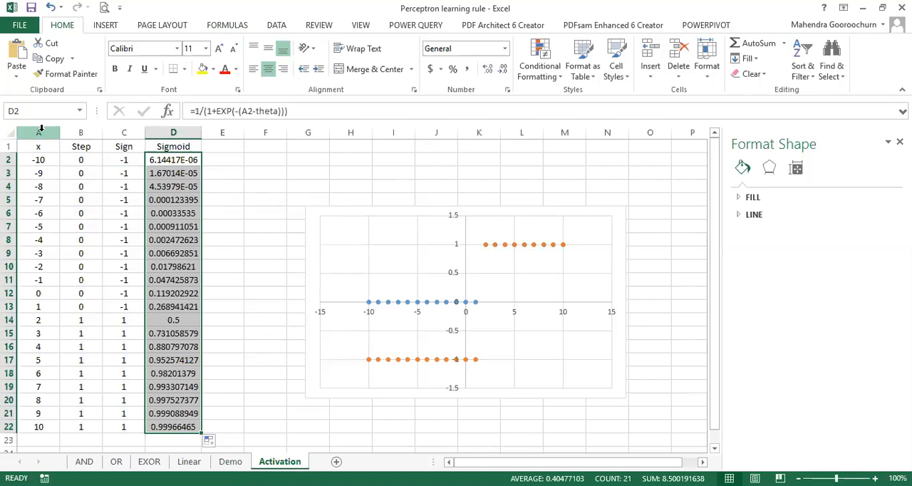
# Step: Add another data series named Sigmoid to the scatter chart, with X values from A2:A22
pyautogui.click(312, 217)
pyautogui.click(754, 25)
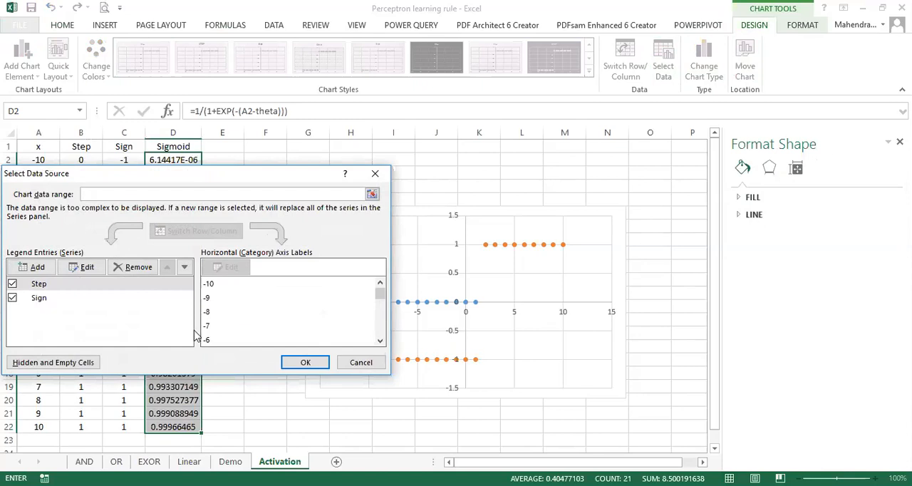
pyautogui.click(32, 267)
pyautogui.write('Sigmoid')
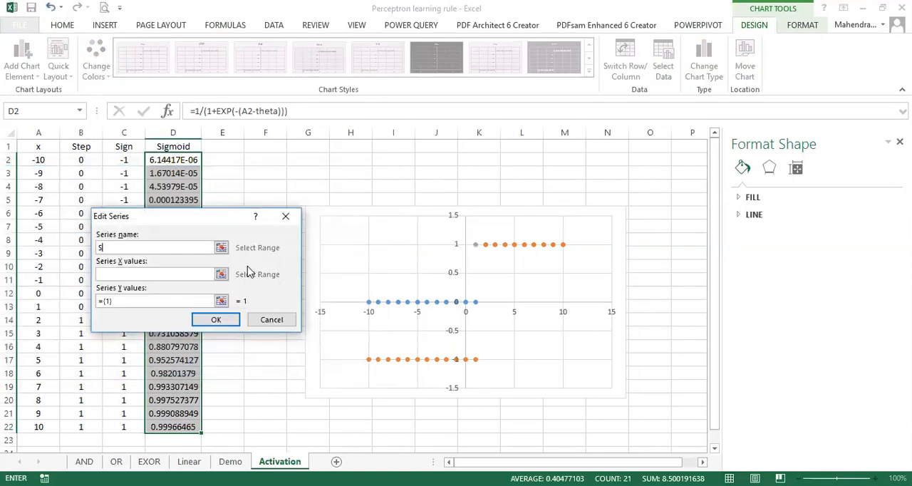
pyautogui.click(222, 274)
pyautogui.click(43, 161)
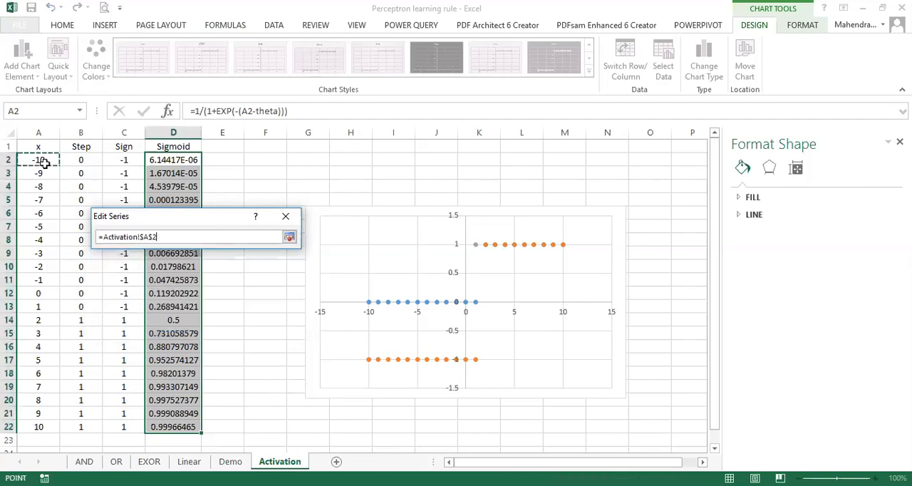
pyautogui.hotkey('ctrl', 'shift', 'Down')
pyautogui.click(289, 236)
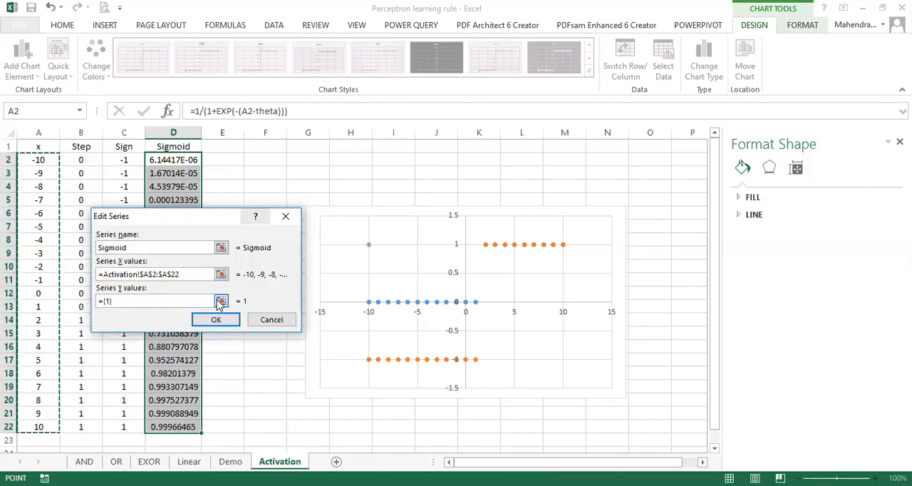
# Step: Set the Sigmoid series' Y values to D2:D22, applying the data source changes, and enlarge the chart upward to row 2 and across to column O
pyautogui.click(170, 160)
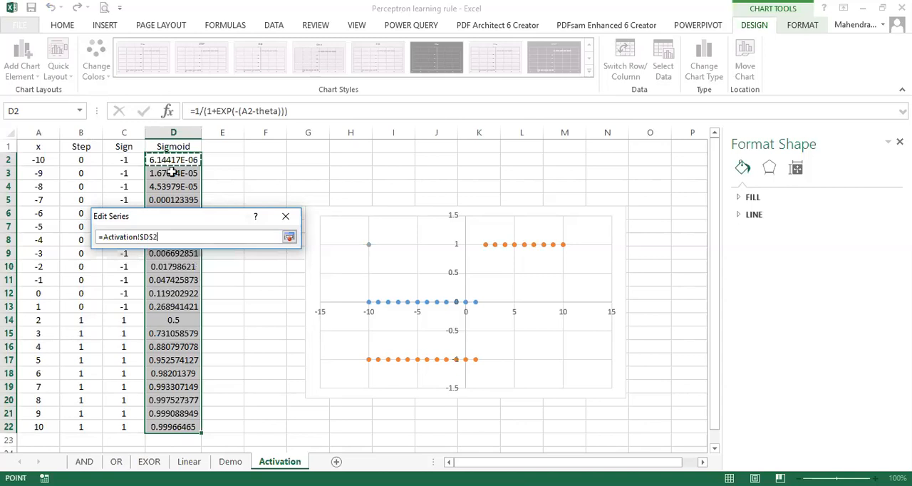
pyautogui.hotkey('ctrl', 'shift', 'Down')
pyautogui.click(289, 237)
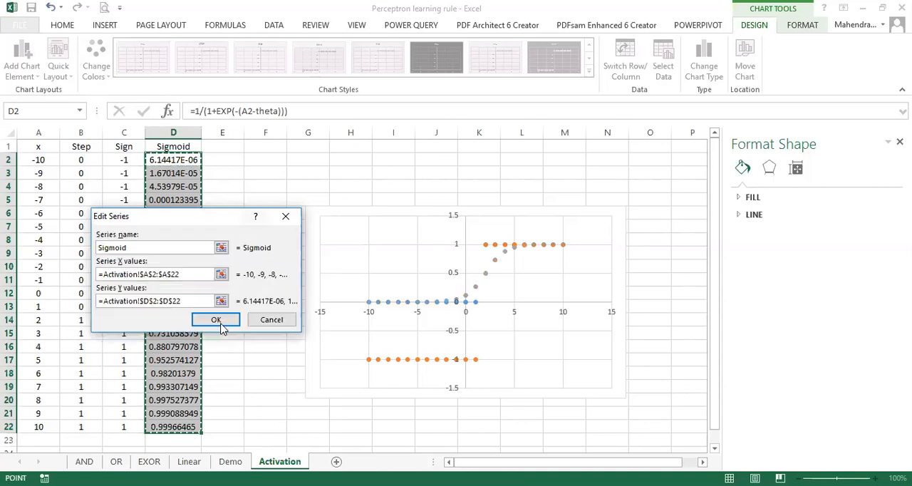
pyautogui.click(217, 320)
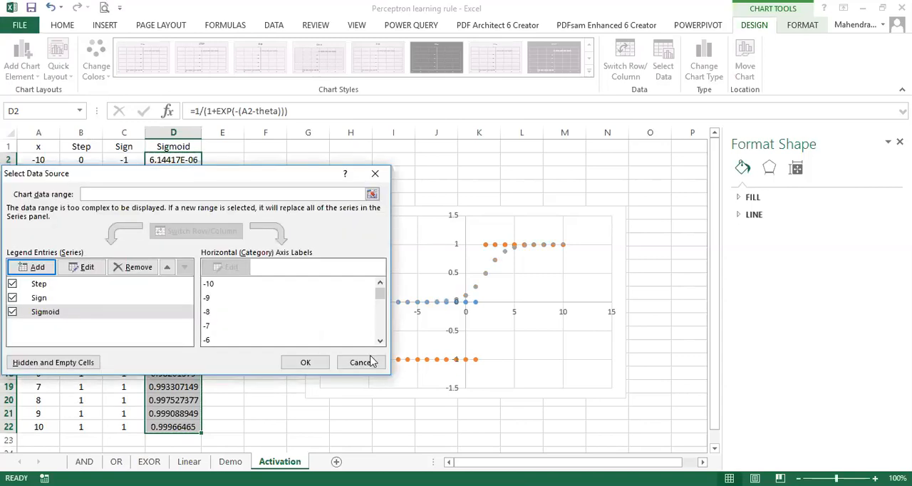
pyautogui.click(305, 363)
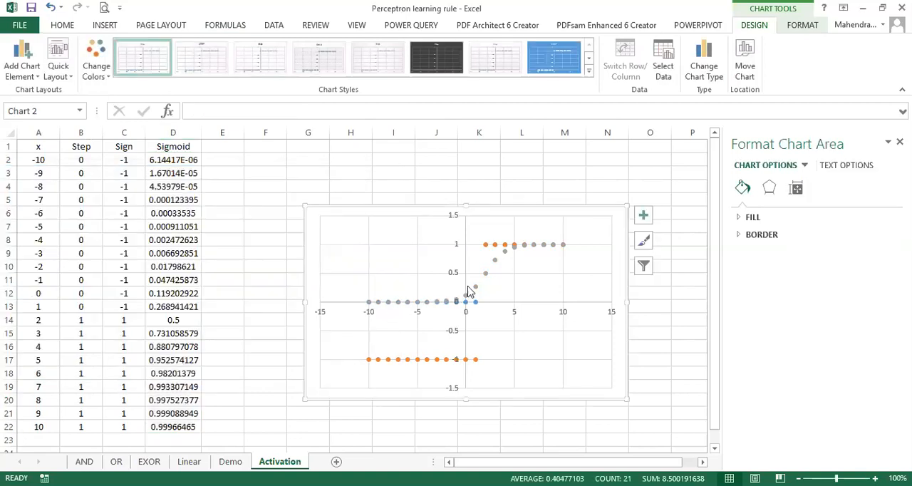
pyautogui.moveTo(627, 205); pyautogui.dragTo(670, 147)
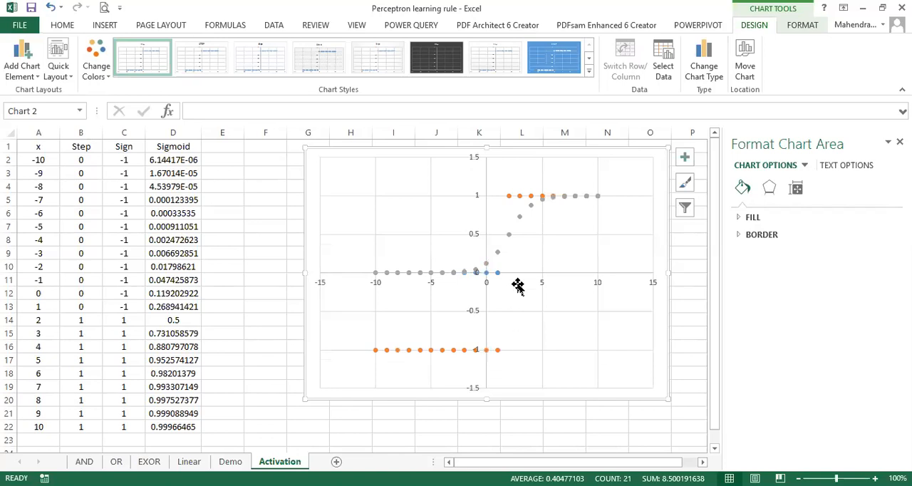
pyautogui.moveTo(511, 237)
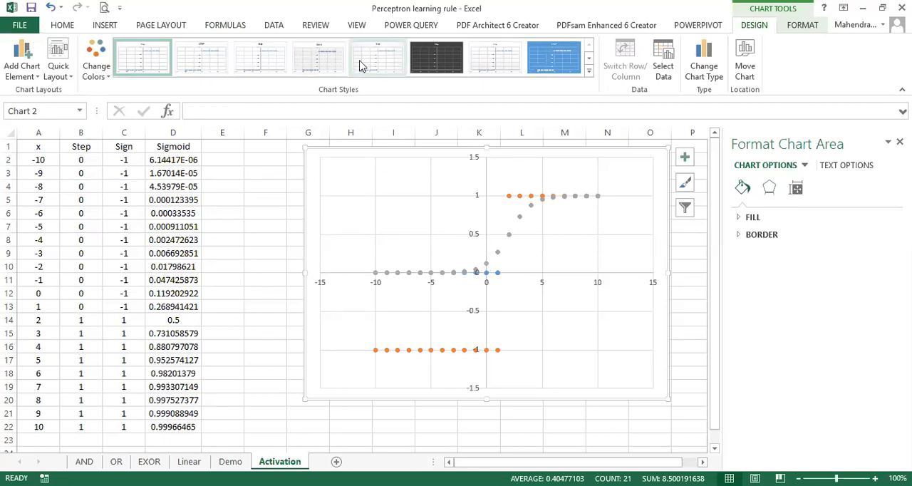
# Step: Change the defined name theta to refer to =0 so the activation functions and chart recalculate
pyautogui.click(225, 25)
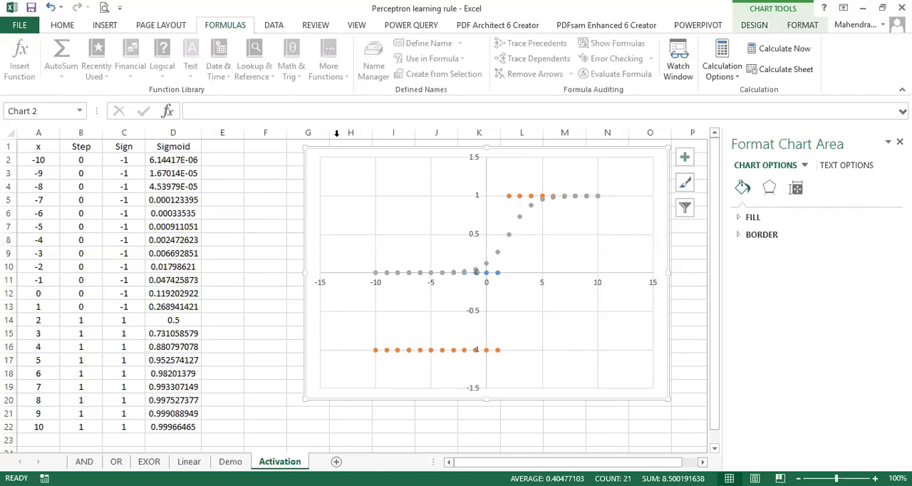
pyautogui.click(265, 240)
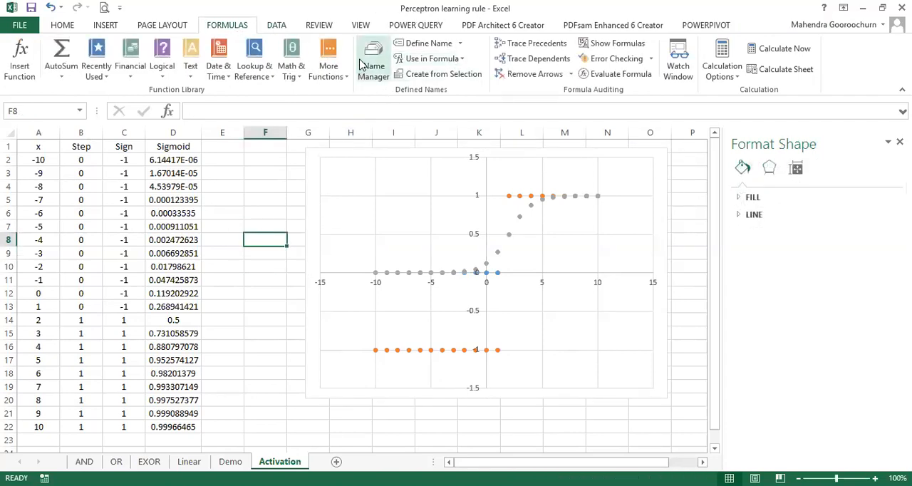
pyautogui.click(374, 64)
pyautogui.click(103, 176)
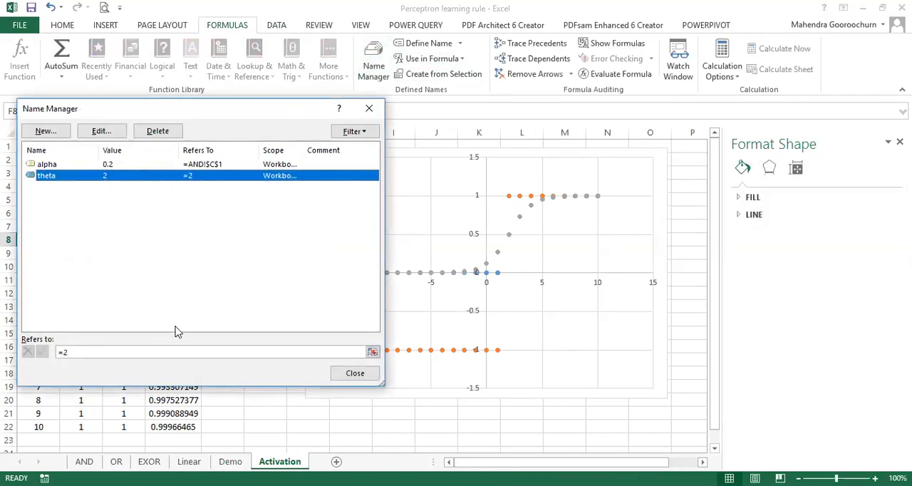
pyautogui.click(135, 355)
pyautogui.press('BackSpace')
pyautogui.write('0')
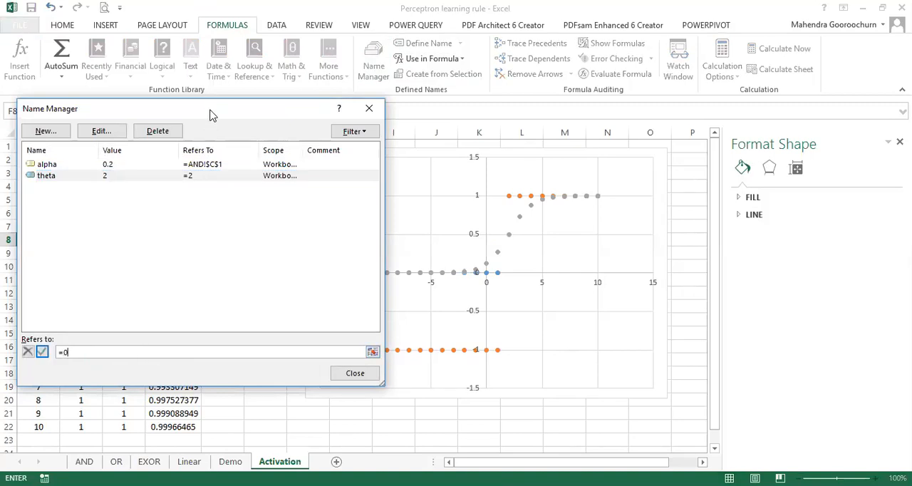
pyautogui.moveTo(211, 115); pyautogui.dragTo(148, 91)
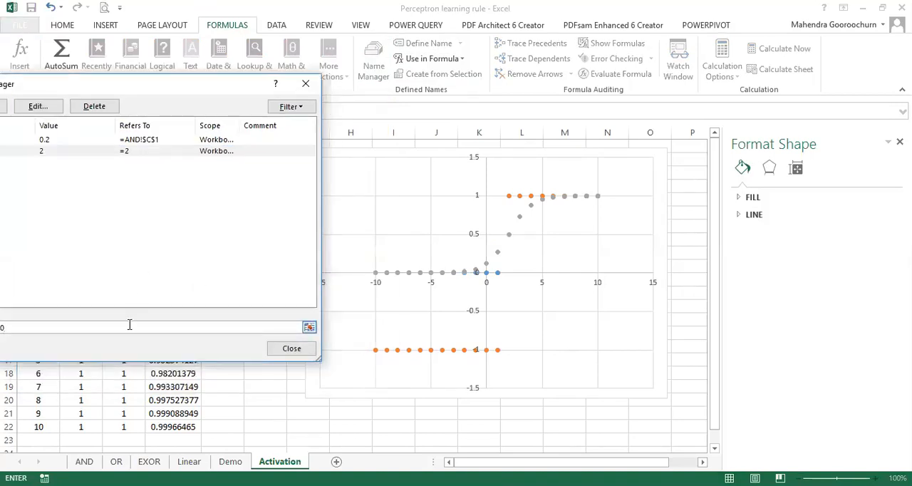
pyautogui.press('Return')
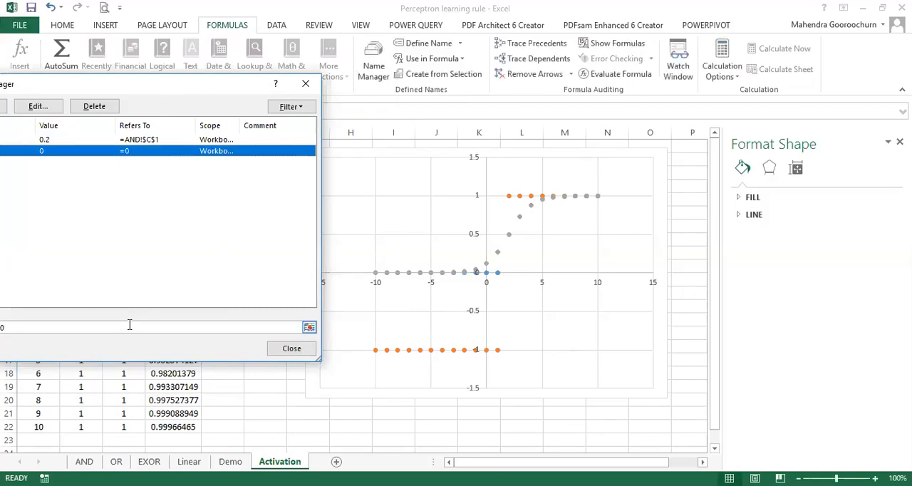
pyautogui.click(291, 350)
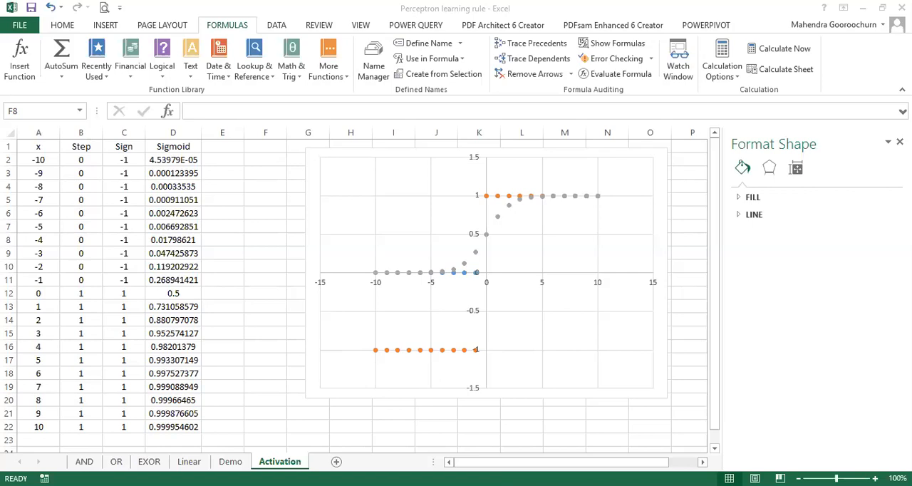
# Step: Switch to the Lecture 6 Series ANN presentation in PowerPoint, start the slide show from Activation Functions and advance to the Perceptron Learning slide
pyautogui.hotkey('alt', 'Tab')
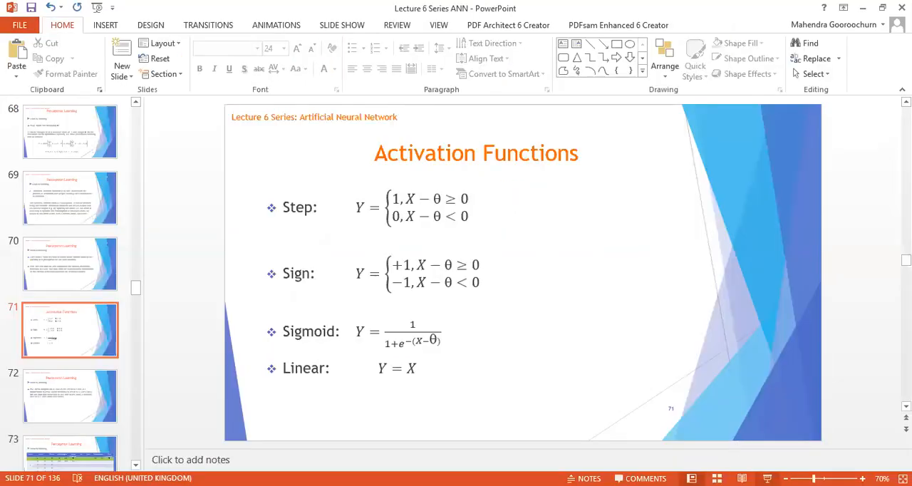
pyautogui.click(768, 478)
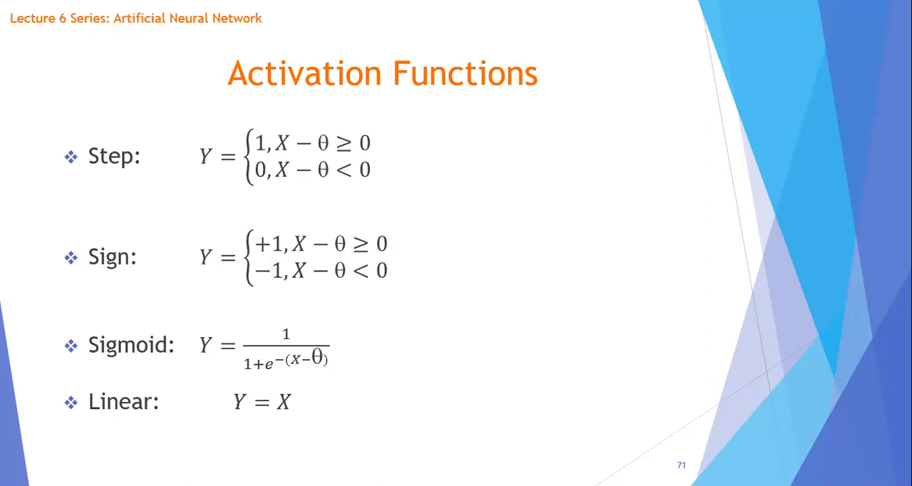
pyautogui.press('Left')
pyautogui.press('Right')
pyautogui.press('Right')
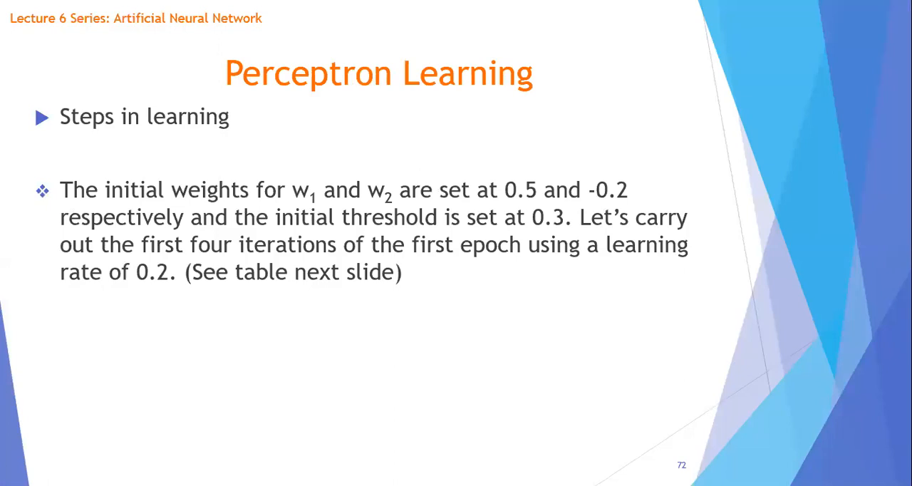
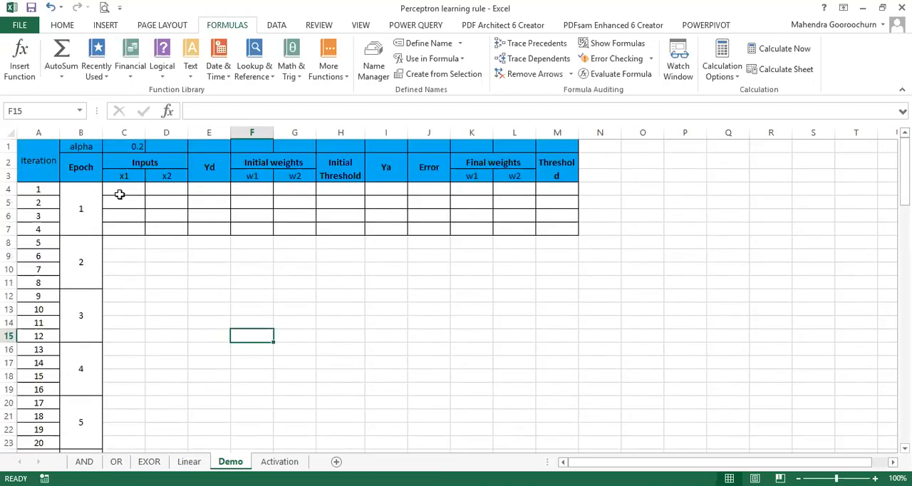
# Step: Fill iteration 1 of the Demo sheet's training data in row 4 with x1 = 0, x2 = 0 and Yd = 0
pyautogui.click(121, 191)
pyautogui.write('0')
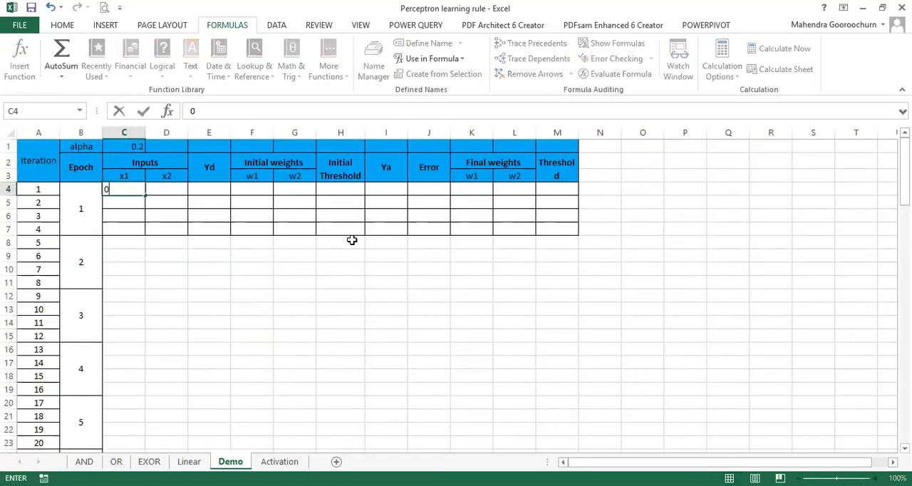
pyautogui.press('Tab')
pyautogui.write('0')
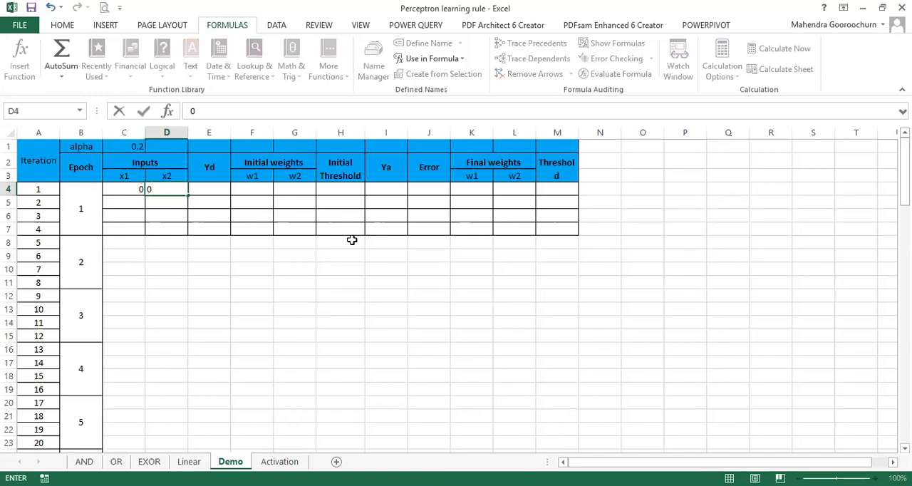
pyautogui.press('Tab')
pyautogui.write('0')
pyautogui.press('Return')
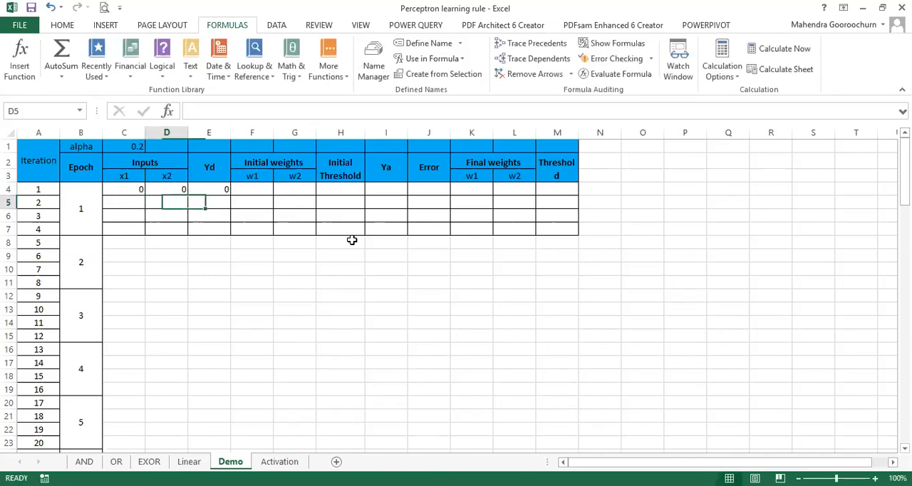
# Step: Fill iteration 2 in row 5 with x1 = 0, x2 = 1 and Yd = 0
pyautogui.press('Left')
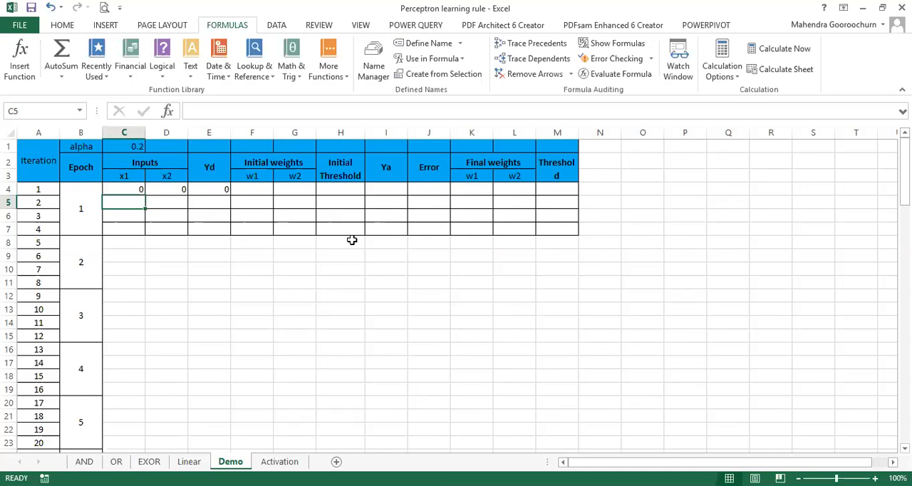
pyautogui.write('0')
pyautogui.press('Tab')
pyautogui.write('1')
pyautogui.press('Tab')
pyautogui.write('0')
pyautogui.press('Return')
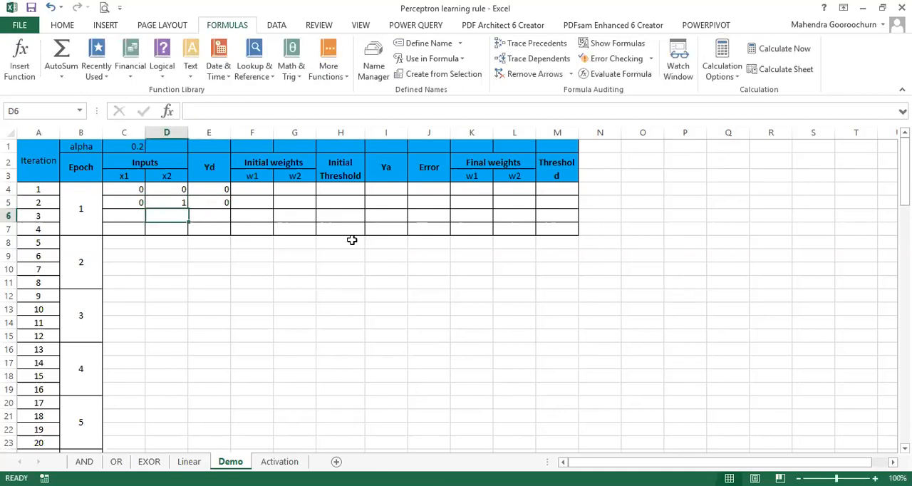
# Step: Fill iteration 3 in row 6 with x1 = 1, x2 = 0 and Yd = 0
pyautogui.press('Left')
pyautogui.write('1')
pyautogui.press('Tab')
pyautogui.write('0')
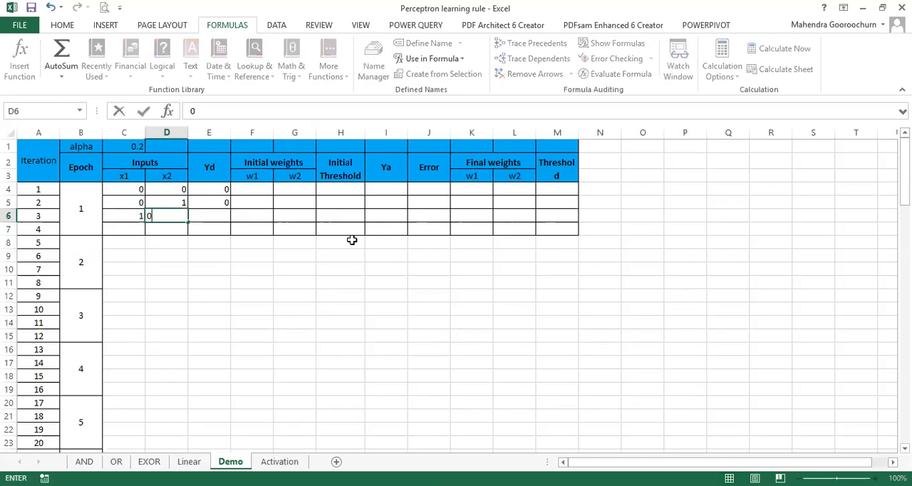
pyautogui.press('Tab')
pyautogui.write('0')
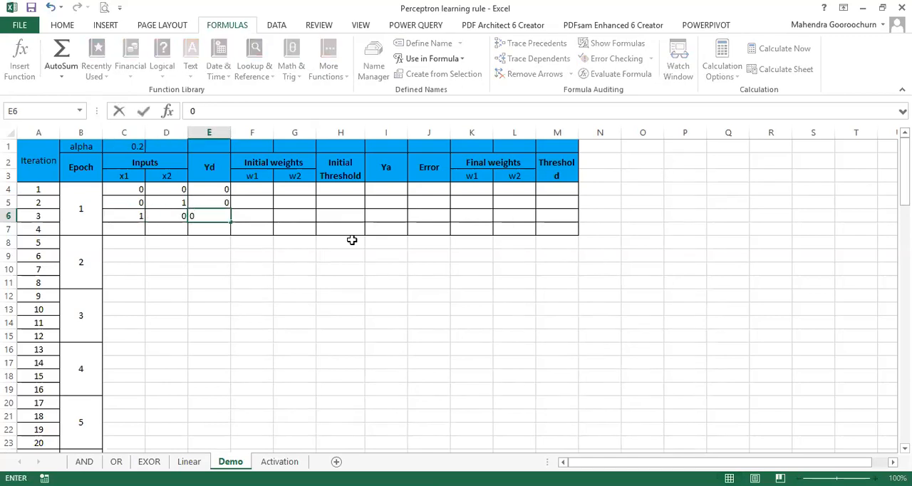
pyautogui.press('Return')
# Step: Fill iteration 4 in row 7 with x1 = 1, x2 = 1 and Yd = 1
pyautogui.press('Left')
pyautogui.write('1')
pyautogui.hotkey('ctrl', 'Return')
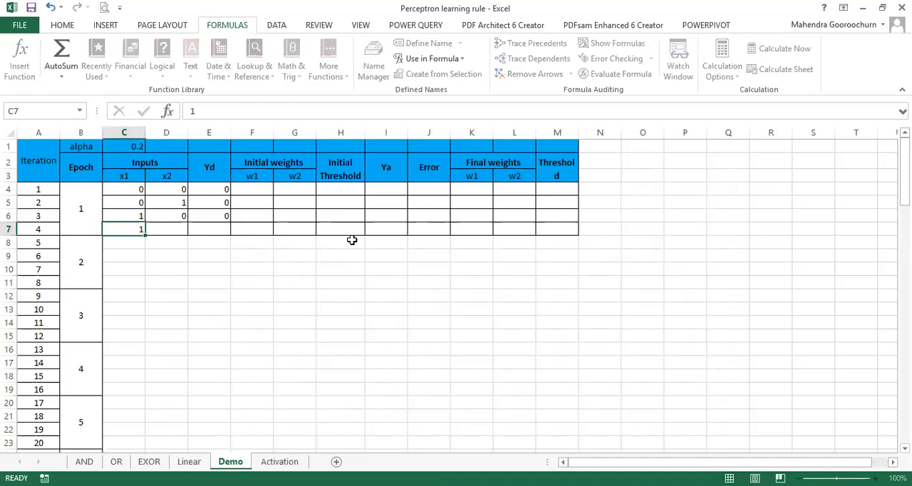
pyautogui.press('Tab')
pyautogui.write('1')
pyautogui.press('Tab')
pyautogui.write('1')
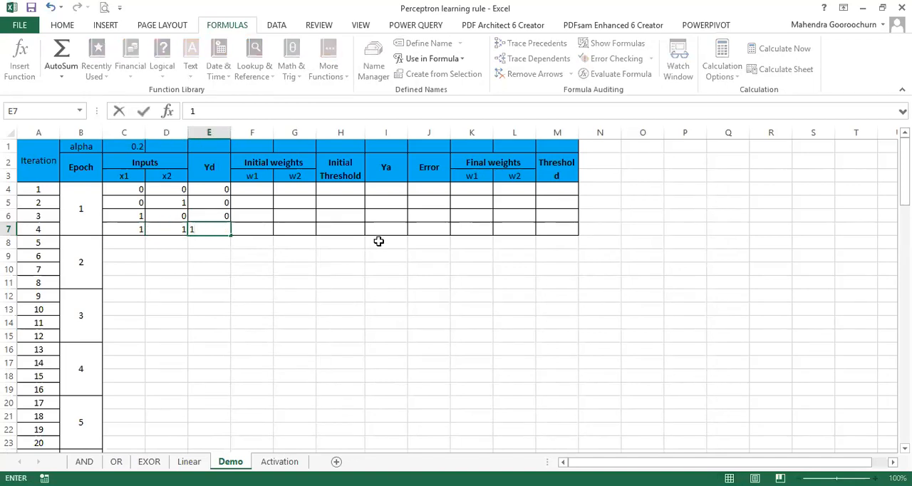
pyautogui.click(520, 295)
# Step: Centre the contents of columns C to E horizontally, covering the inputs and desired output
pyautogui.moveTo(126, 132); pyautogui.dragTo(207, 132)
pyautogui.click(63, 25)
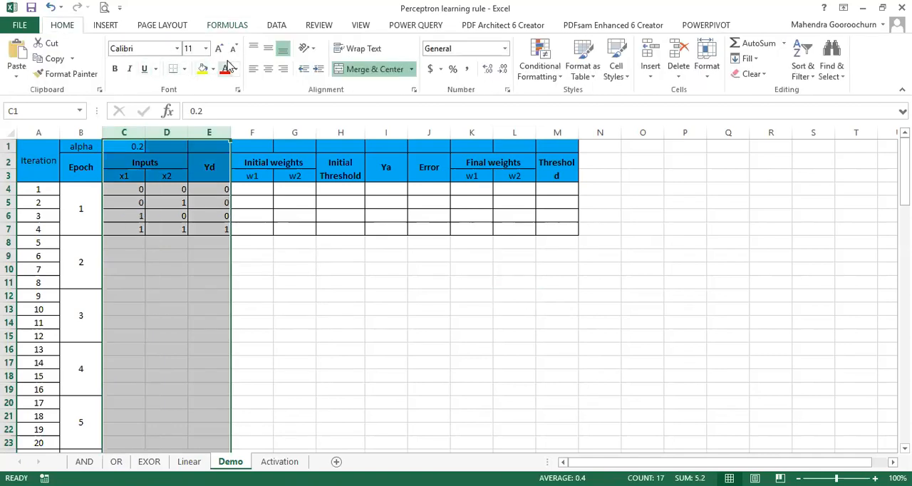
pyautogui.click(268, 69)
pyautogui.click(344, 300)
pyautogui.moveTo(125, 188); pyautogui.dragTo(212, 229)
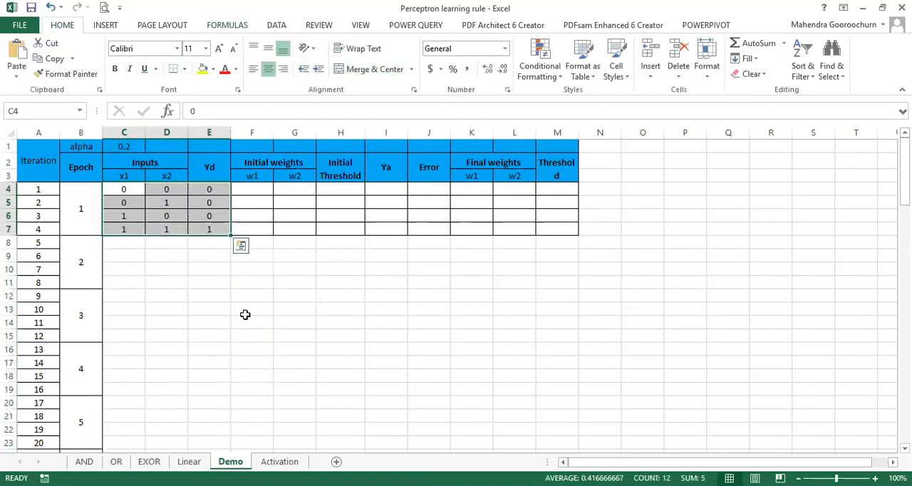
pyautogui.click(369, 340)
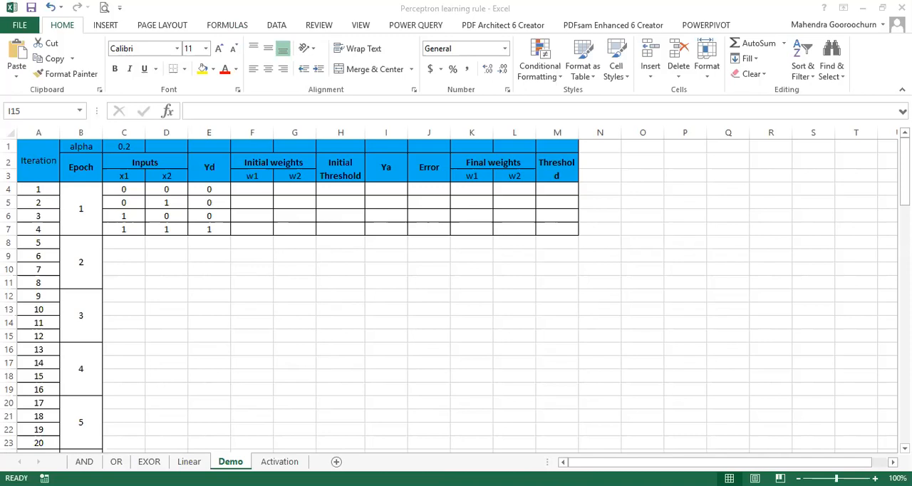
# Step: Enter iteration 1's initial weights w1 = 0.5 and w2 = -0.2 and initial threshold 0.3, and centre columns F to H
pyautogui.click(258, 190)
pyautogui.write('0.5')
pyautogui.press('Tab')
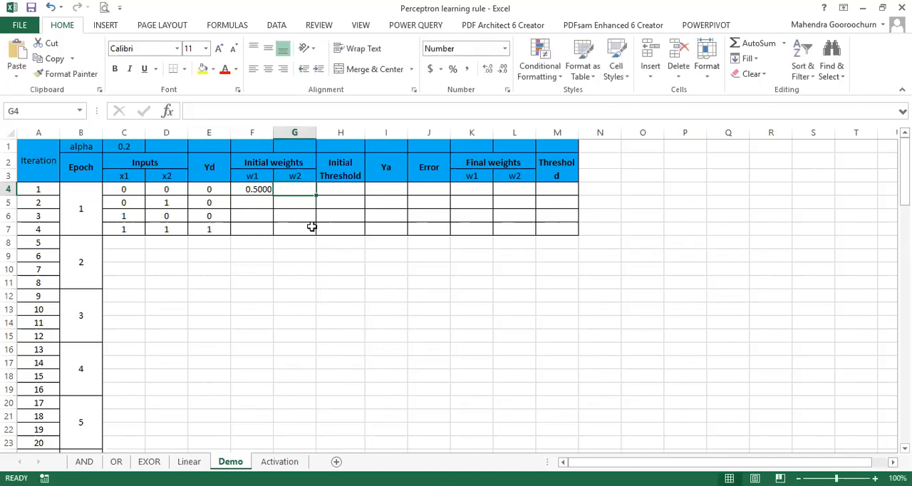
pyautogui.write('-0.2')
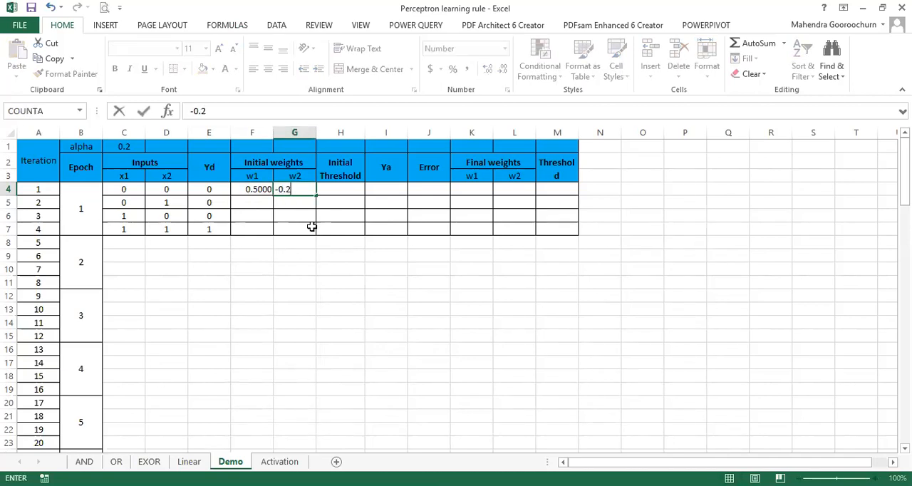
pyautogui.press('Tab')
pyautogui.write('0.3')
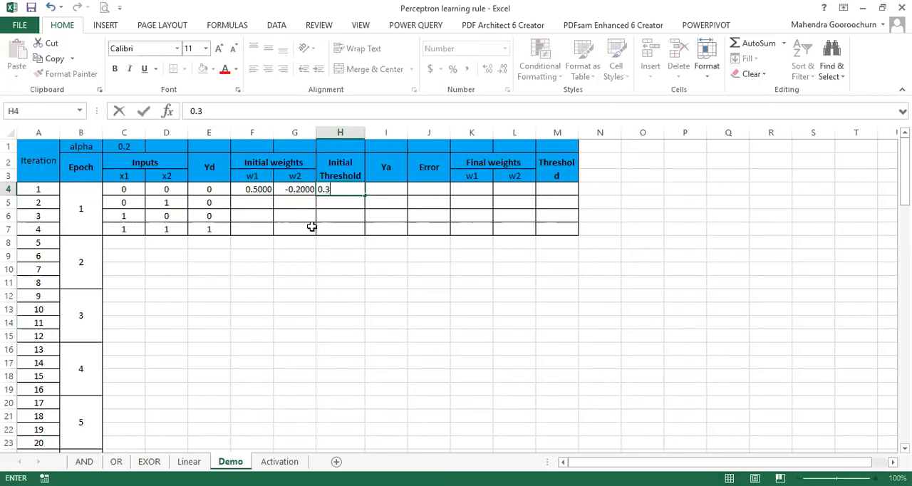
pyautogui.press('Return')
pyautogui.moveTo(267, 131); pyautogui.dragTo(340, 133)
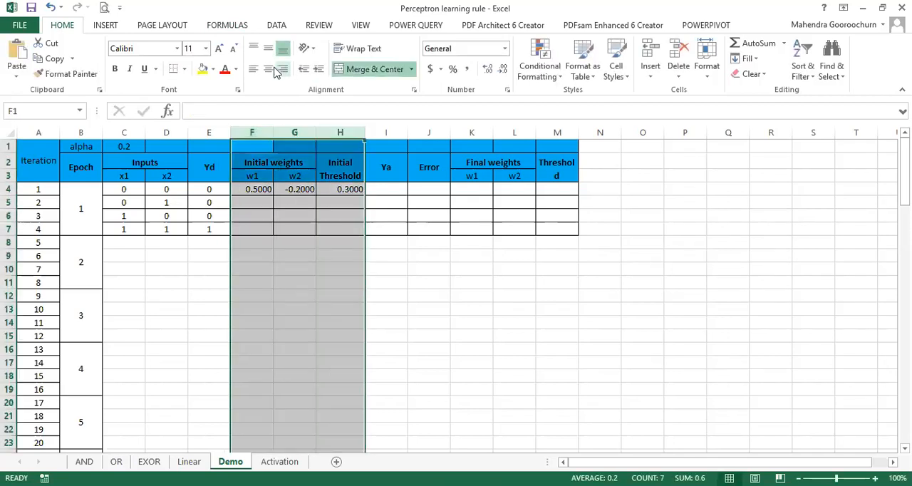
pyautogui.click(268, 69)
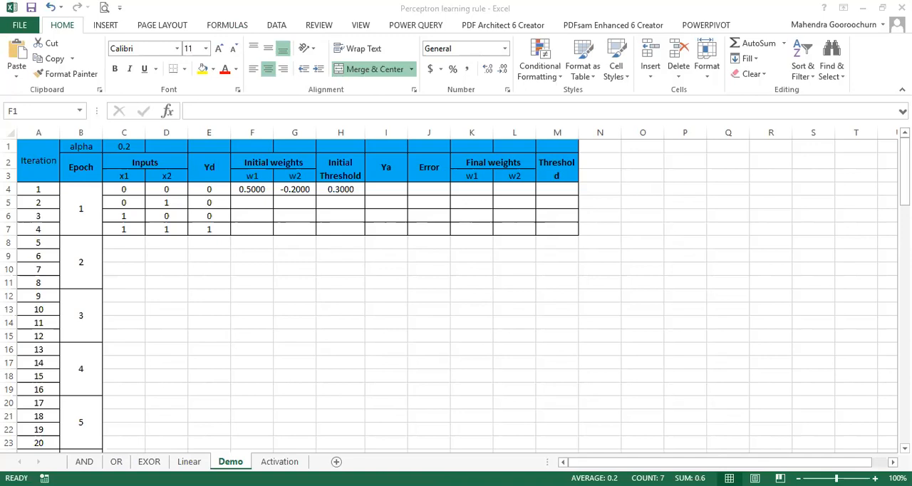
# Step: Calculate iteration 1's actual output Ya in I4 with =if((C4*F4+D4*G4-H4)>=0,1,0), and centre column I
pyautogui.click(396, 189)
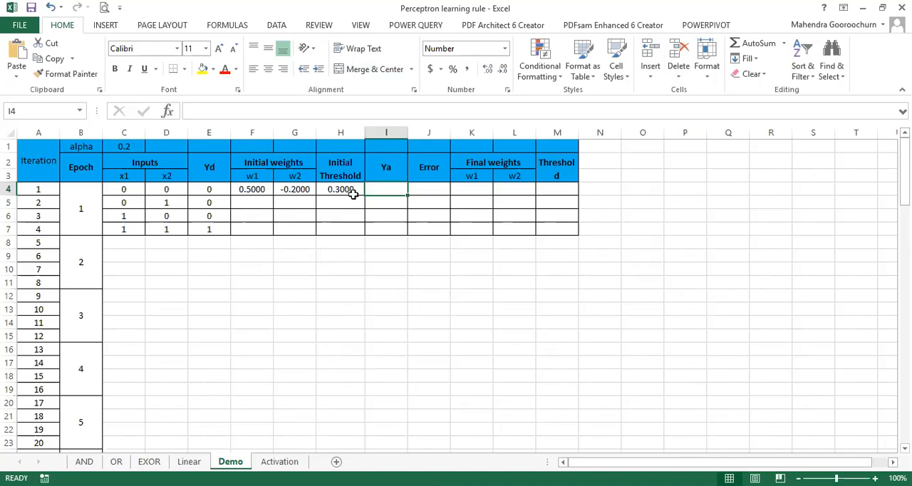
pyautogui.write('=')
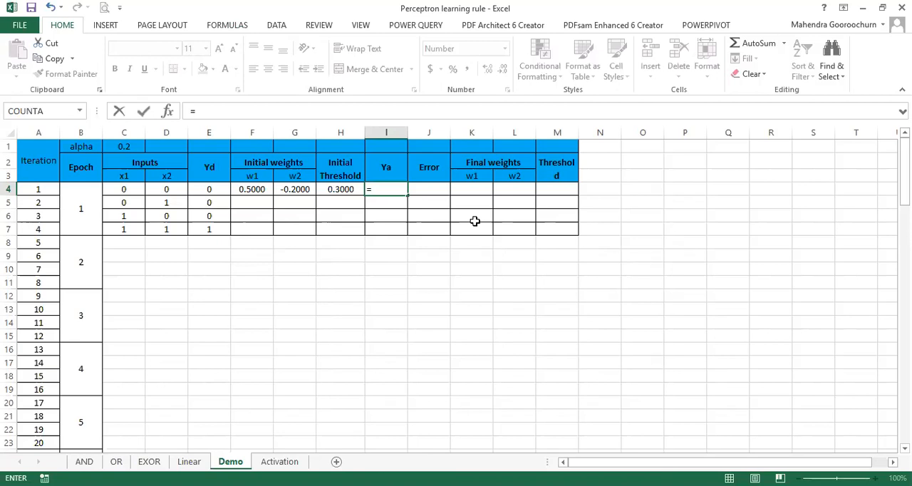
pyautogui.write('if(')
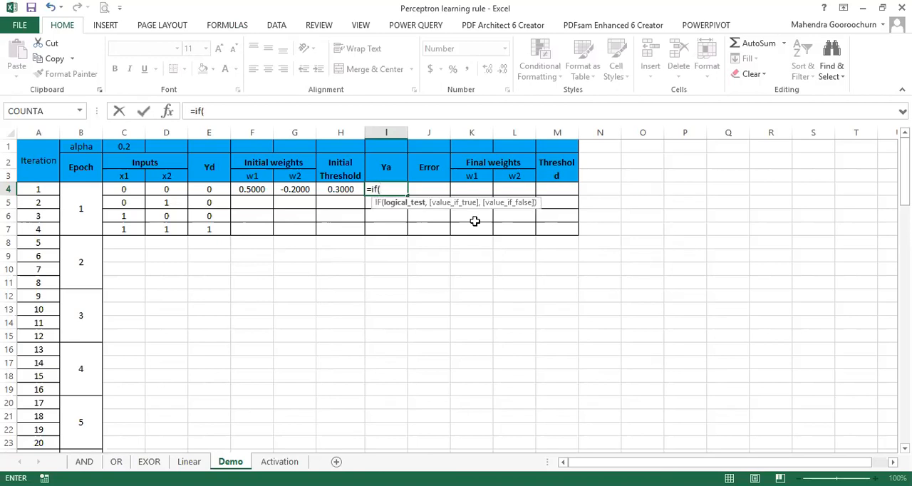
pyautogui.write('(')
pyautogui.click(129, 188)
pyautogui.write('*')
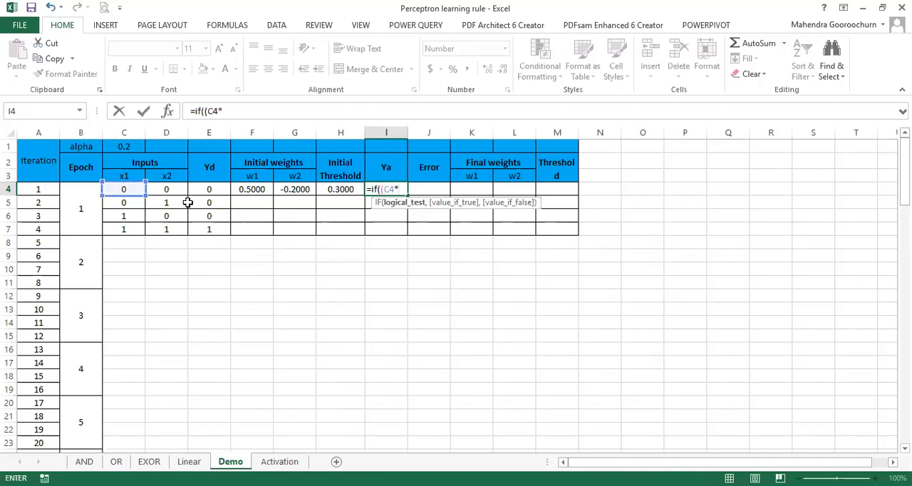
pyautogui.click(252, 187)
pyautogui.write('+')
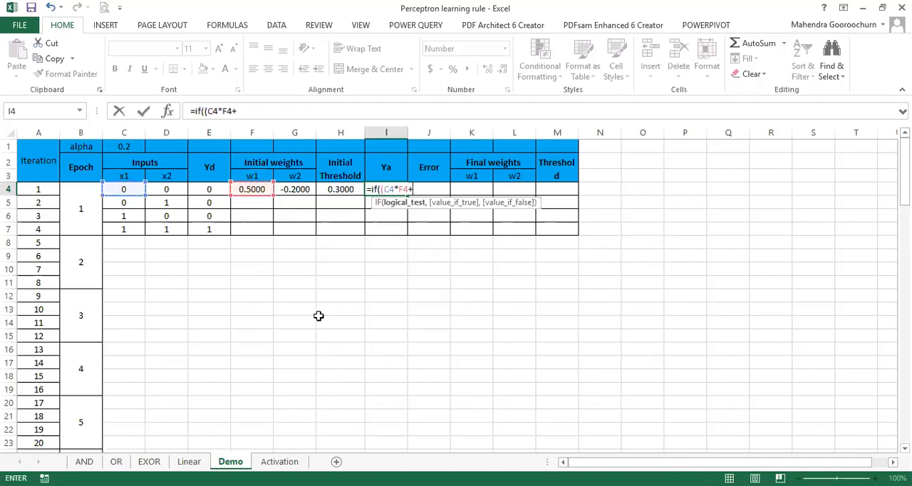
pyautogui.click(160, 189)
pyautogui.write('*')
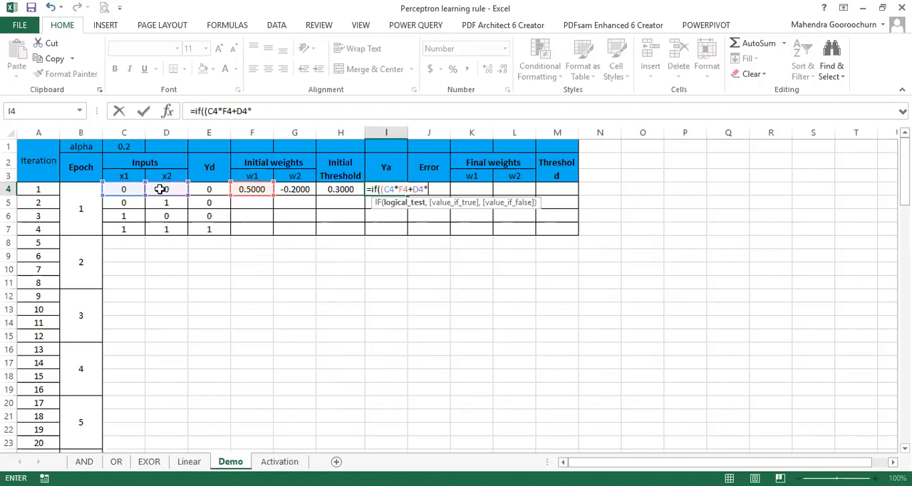
pyautogui.click(303, 189)
pyautogui.write('-')
pyautogui.click(336, 189)
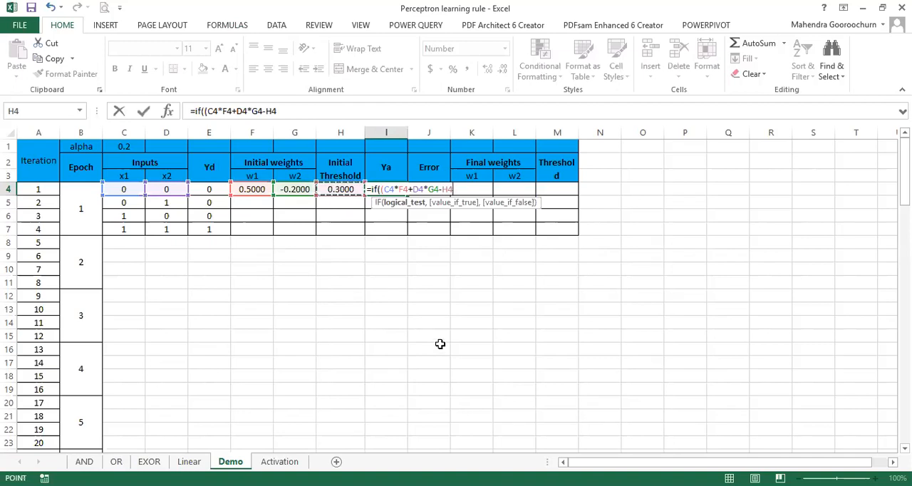
pyautogui.write(')>=')
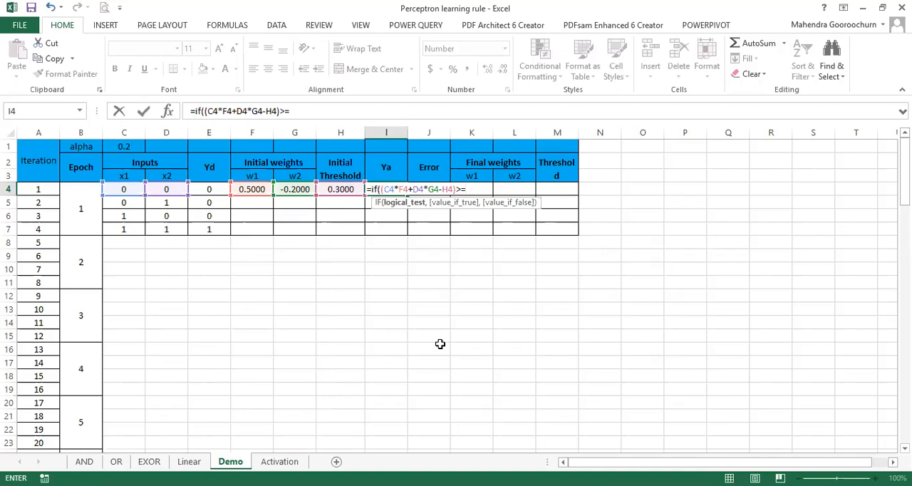
pyautogui.write('0,')
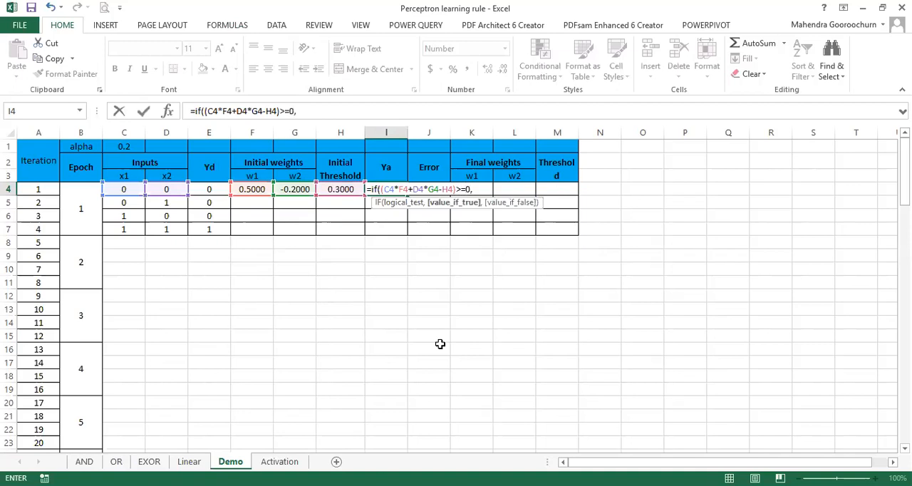
pyautogui.write('1,0')
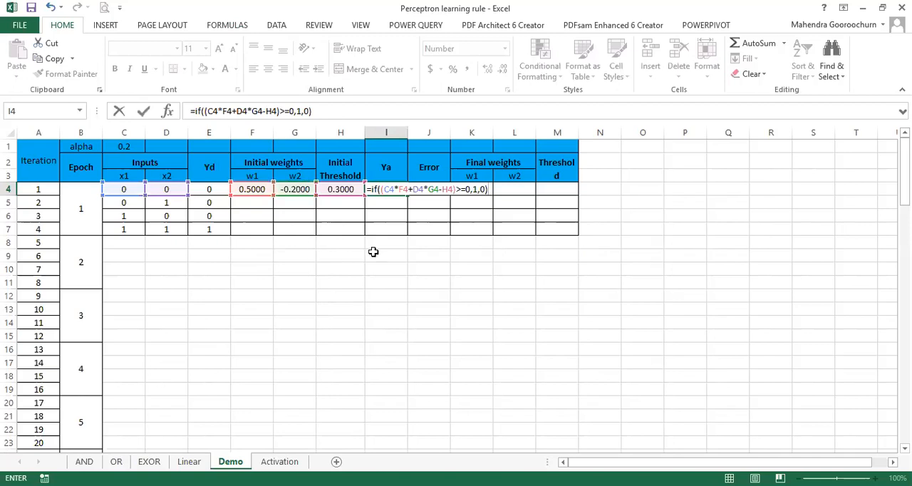
pyautogui.press('Return')
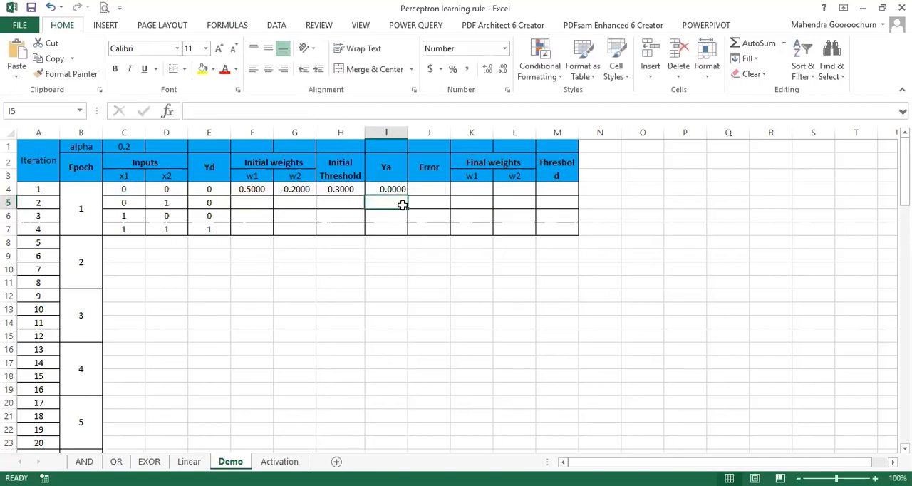
pyautogui.click(398, 133)
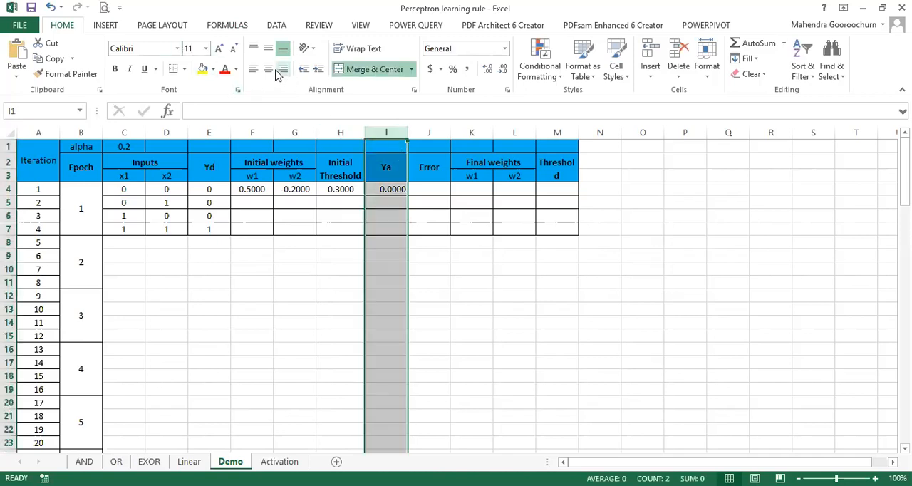
# Step: Calculate iteration 1's Error in J4 with the formula =E4-I4, and centre column J
pyautogui.click(431, 189)
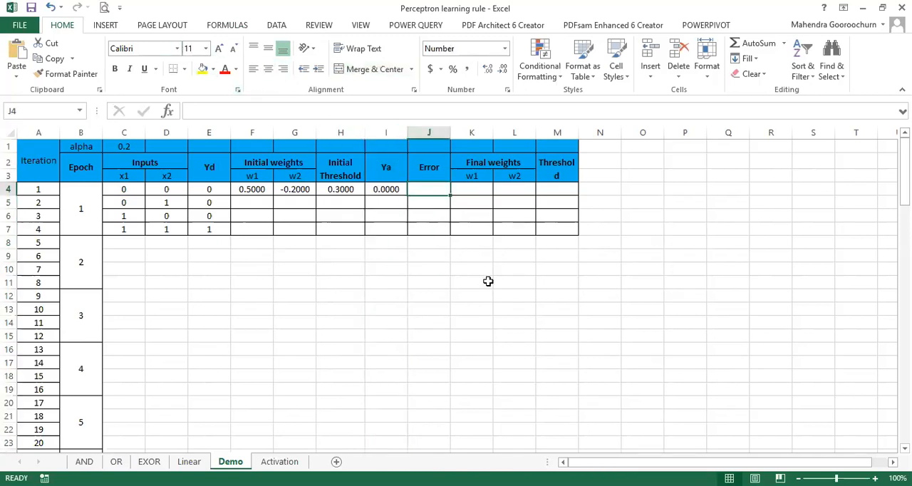
pyautogui.write('=')
pyautogui.click(213, 190)
pyautogui.write('-')
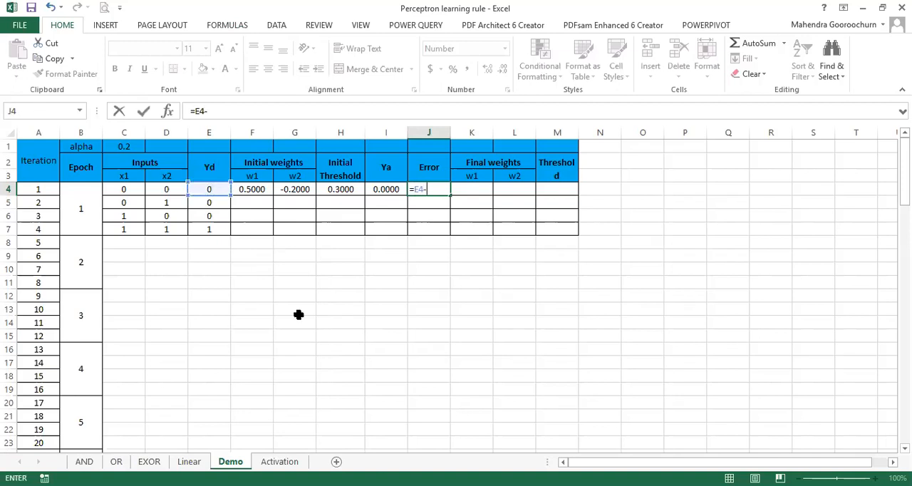
pyautogui.click(387, 189)
pyautogui.press('Return')
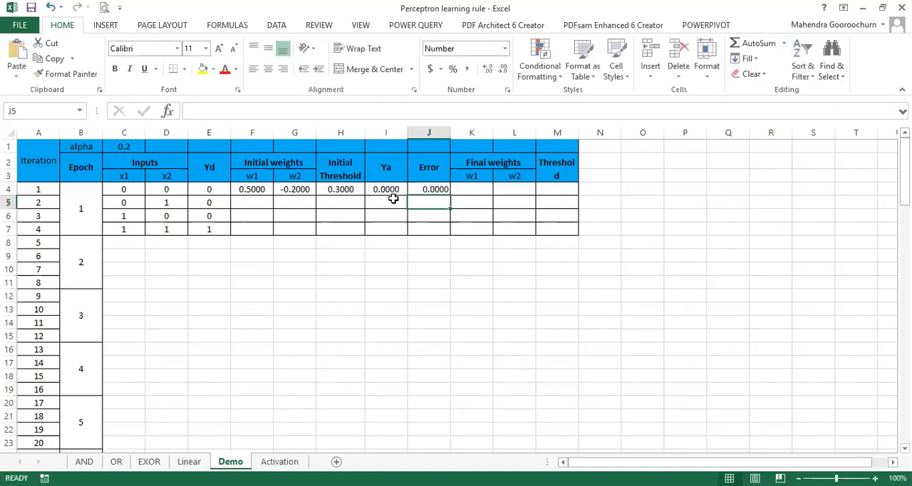
pyautogui.click(431, 133)
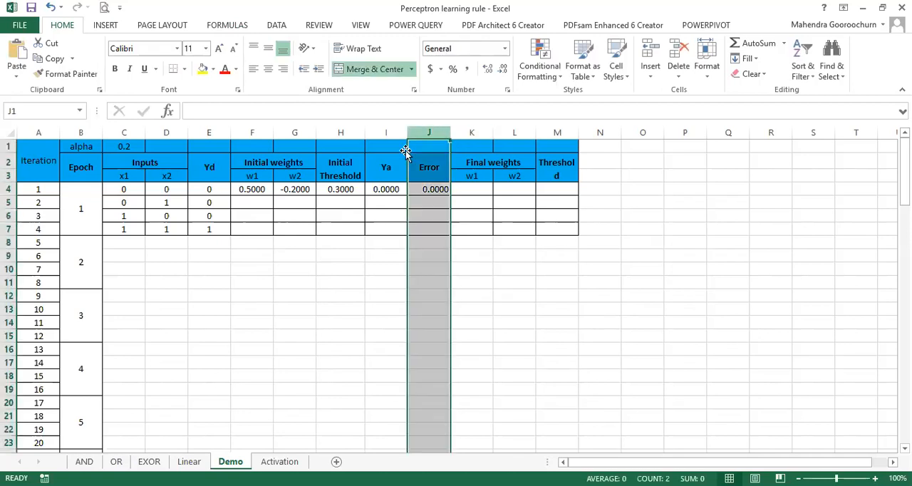
pyautogui.click(269, 70)
# Step: Calculate iteration 1's final weight w1 in K4 with the formula =F4+alpha*C4*J4
pyautogui.click(483, 192)
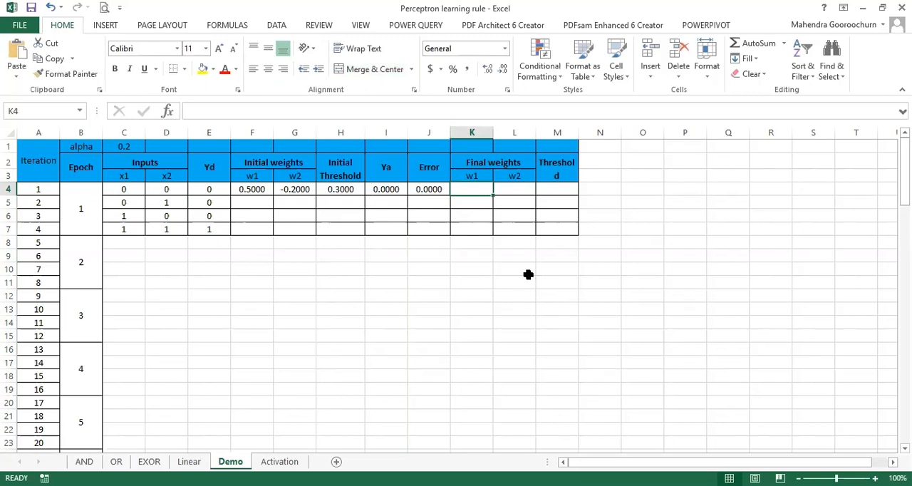
pyautogui.write('=')
pyautogui.click(252, 189)
pyautogui.write('+')
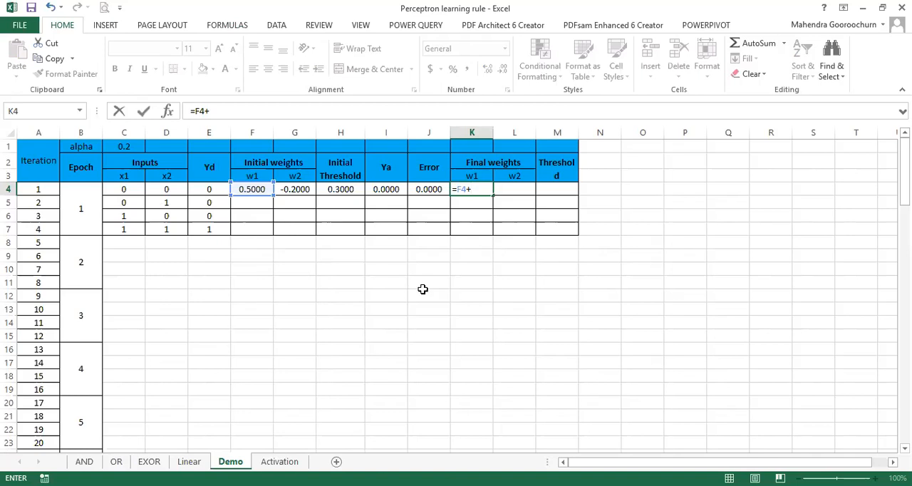
pyautogui.write('alpha')
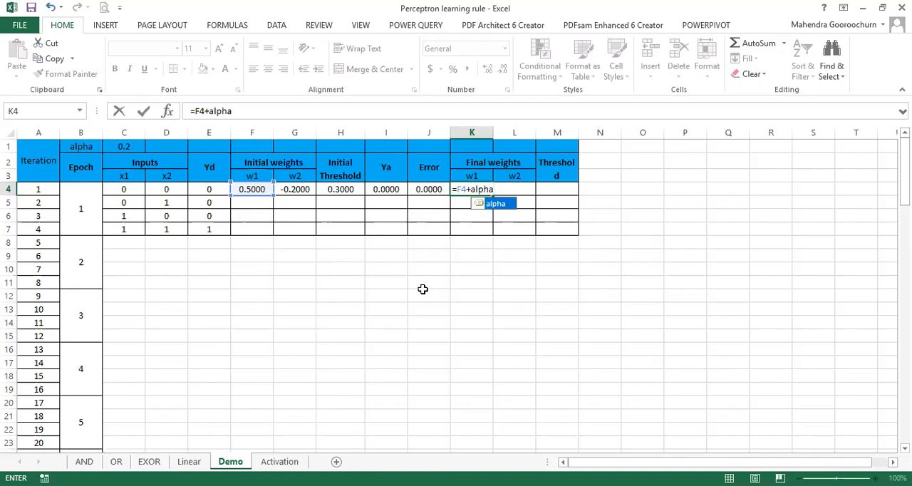
pyautogui.write('*')
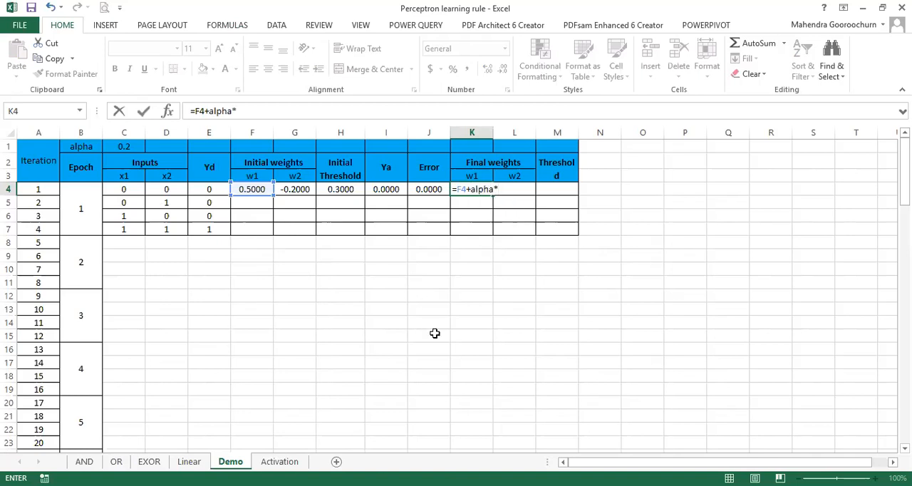
pyautogui.click(129, 188)
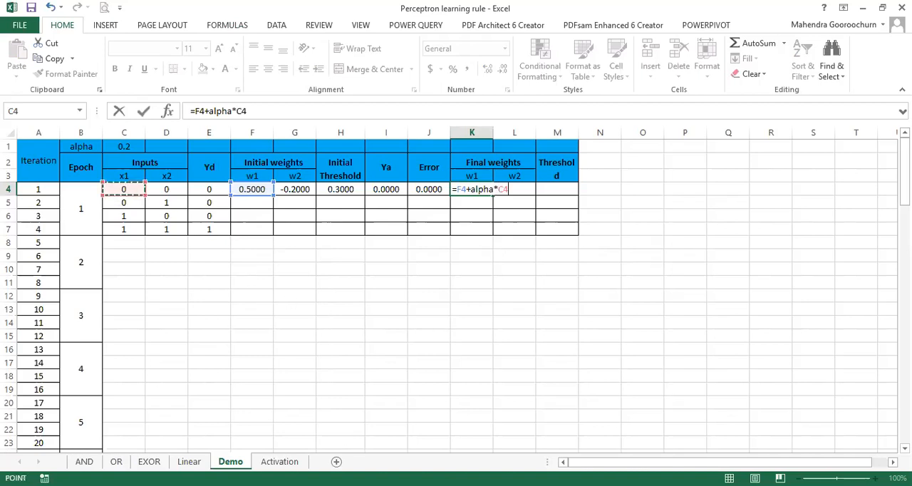
pyautogui.write('*')
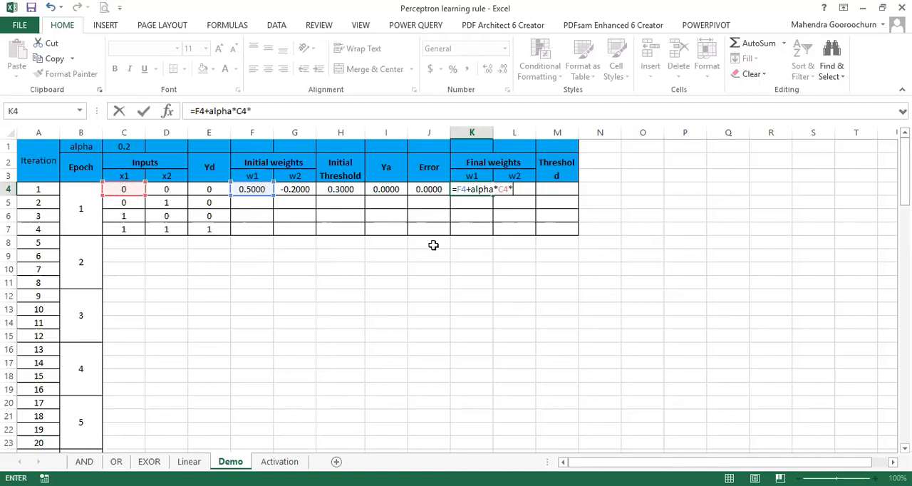
pyautogui.click(424, 192)
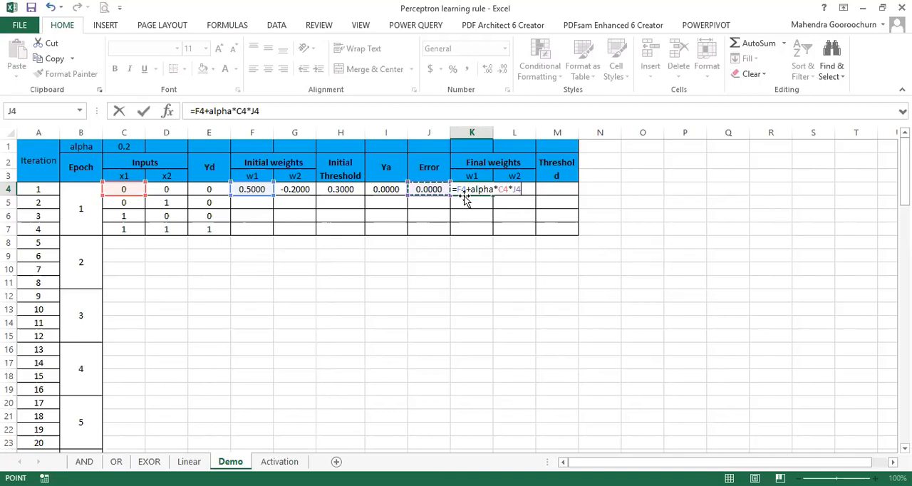
pyautogui.press('Return')
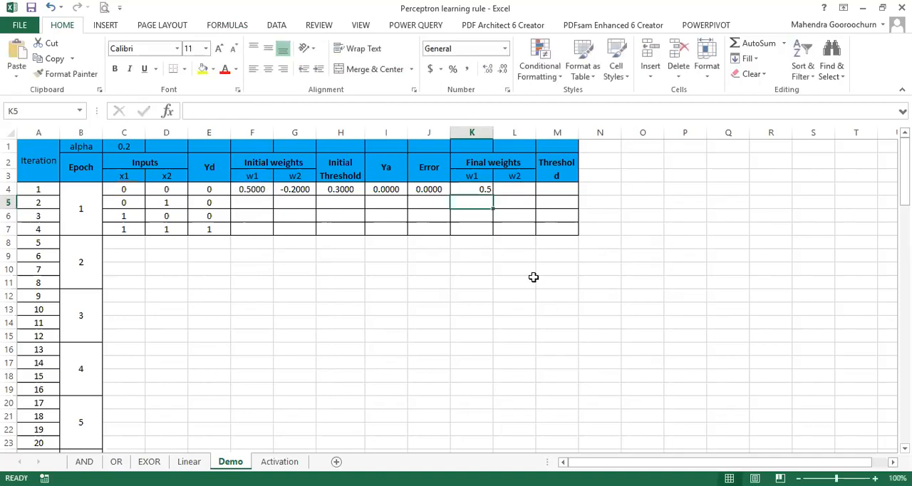
# Step: Calculate iteration 1's final weight w2 in L4 with the formula =G4+alpha*D4*J4, and centre columns K and L
pyautogui.click(525, 191)
pyautogui.write('=')
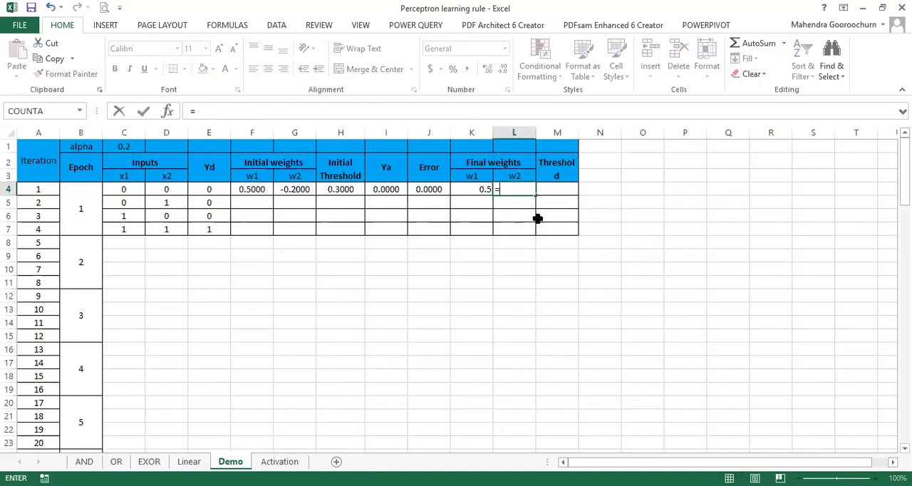
pyautogui.click(302, 185)
pyautogui.write('+')
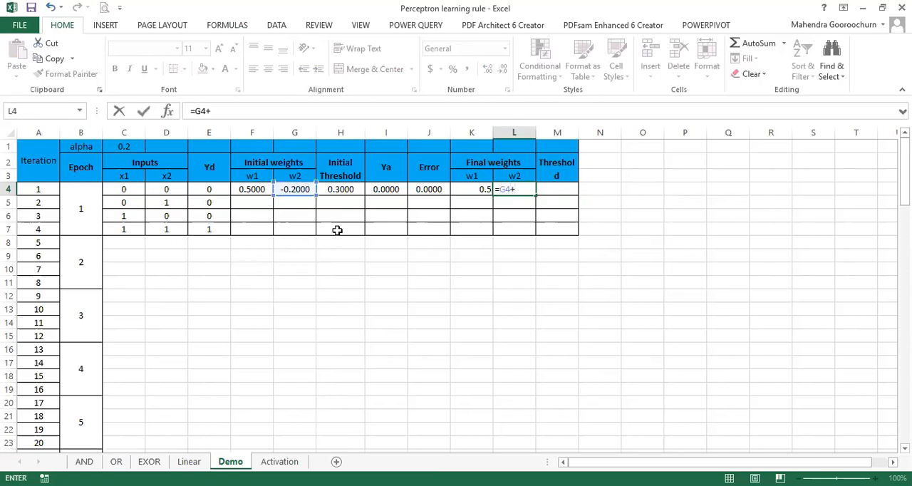
pyautogui.write('alpha*')
pyautogui.click(175, 188)
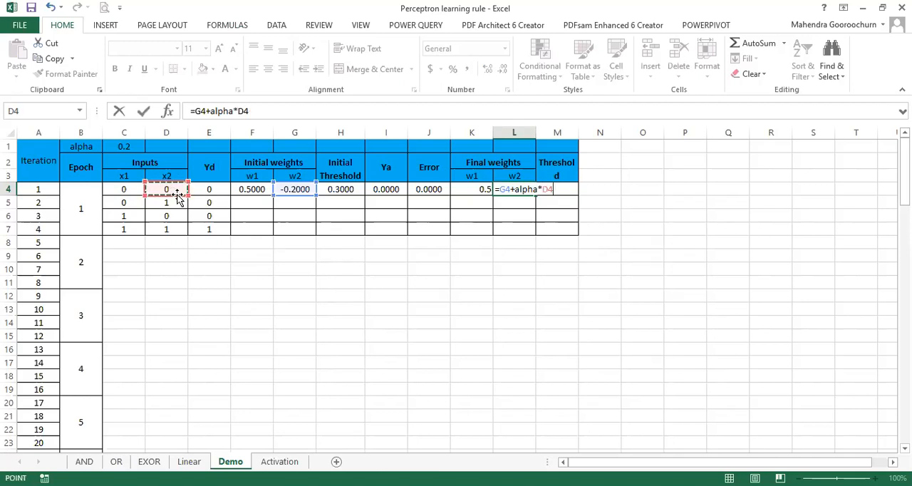
pyautogui.write('*')
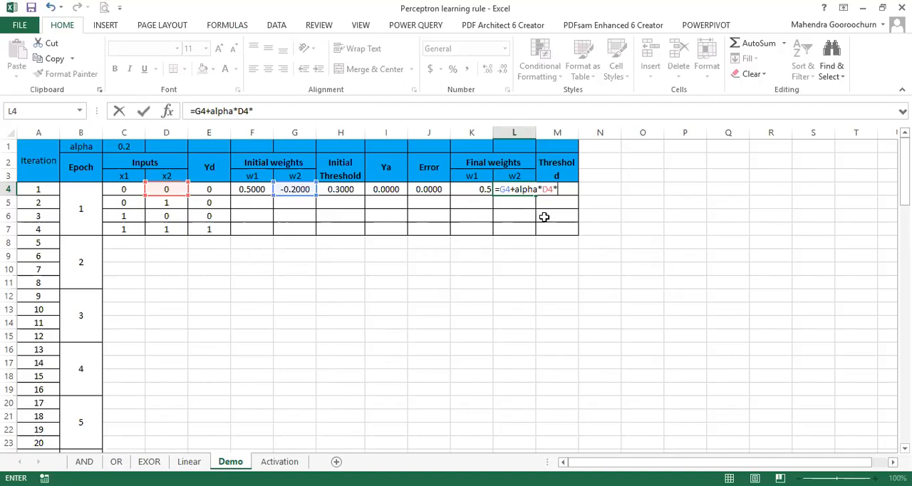
pyautogui.click(430, 190)
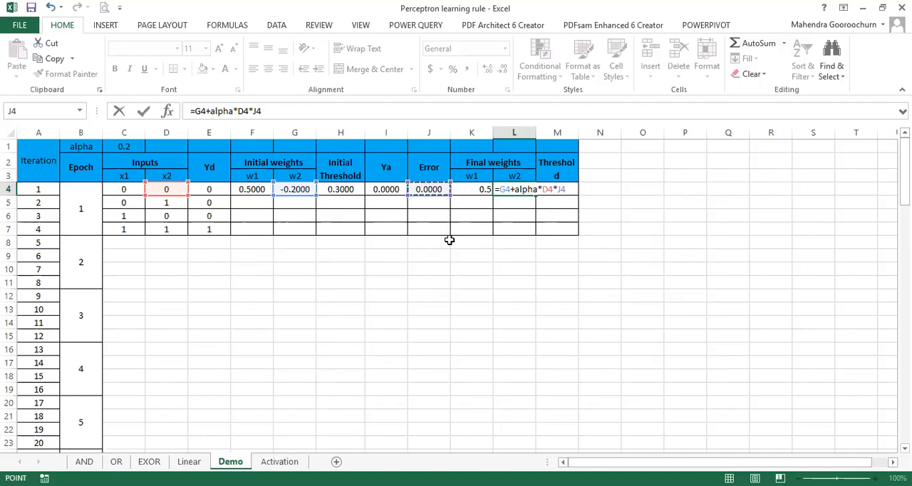
pyautogui.press('Return')
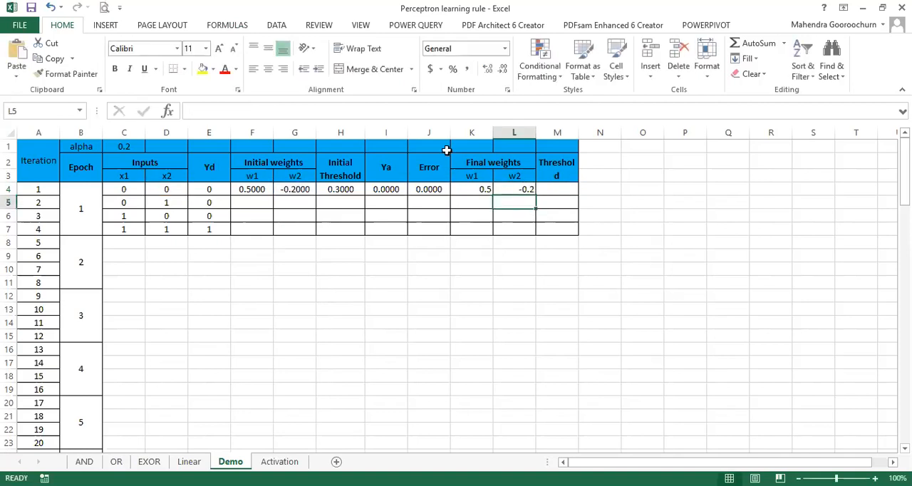
pyautogui.moveTo(466, 132); pyautogui.dragTo(515, 132)
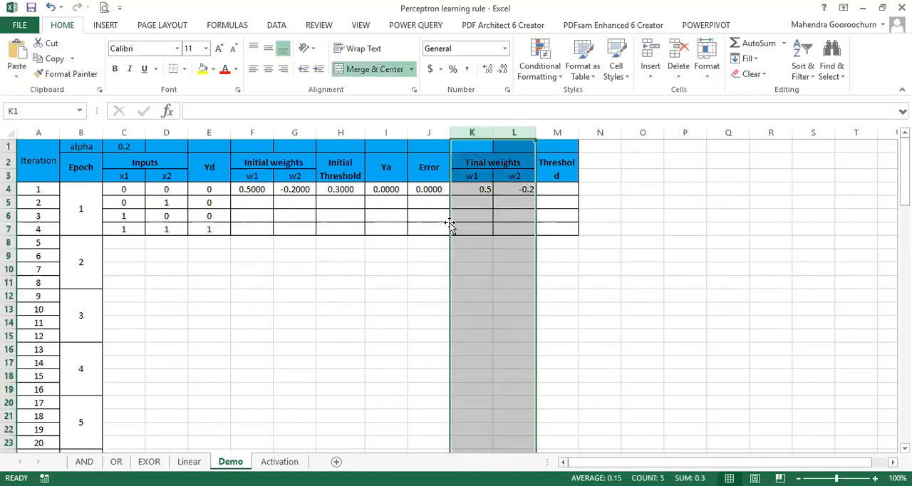
pyautogui.click(610, 292)
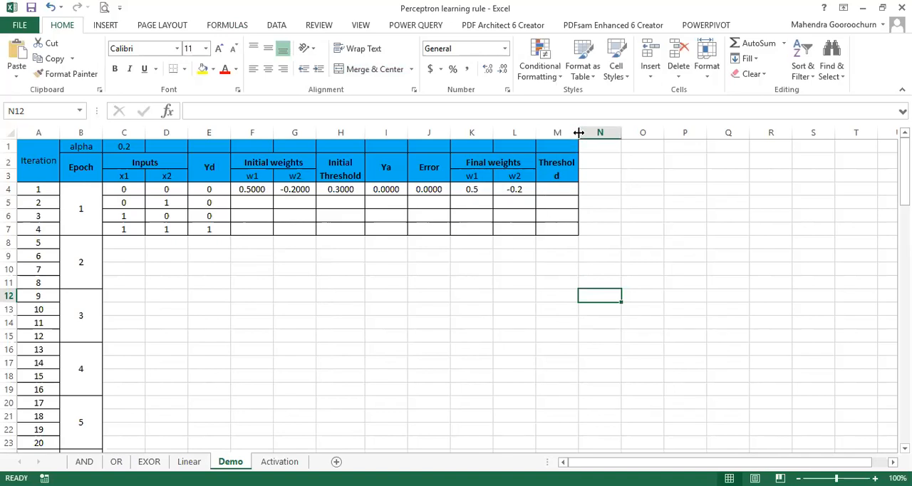
# Step: Widen column M to fit its header and calculate iteration 1's Final Threshold in M4 with =H4+alpha*-1*J4
pyautogui.click(576, 188)
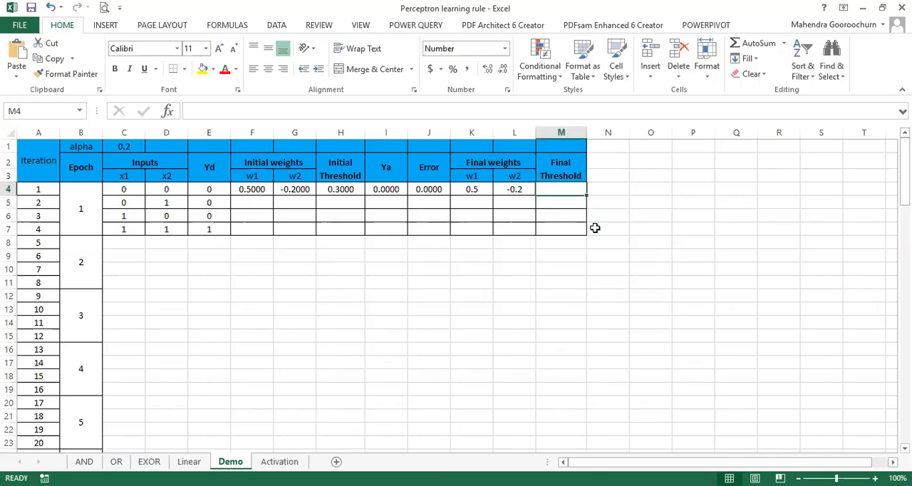
pyautogui.write('=')
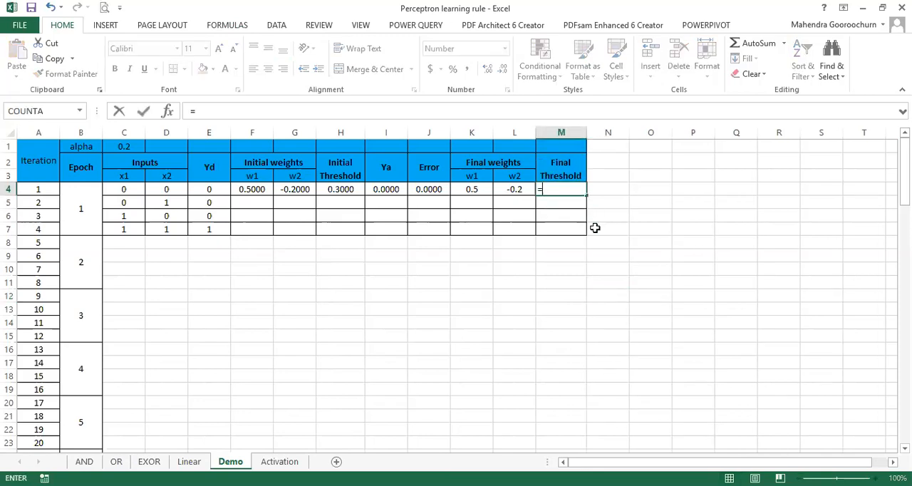
pyautogui.click(354, 188)
pyautogui.write('+')
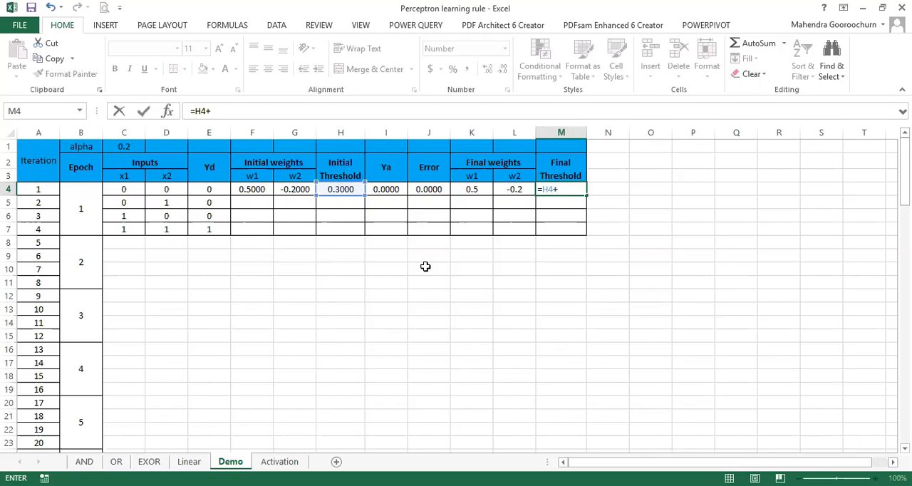
pyautogui.write('alpha*-1')
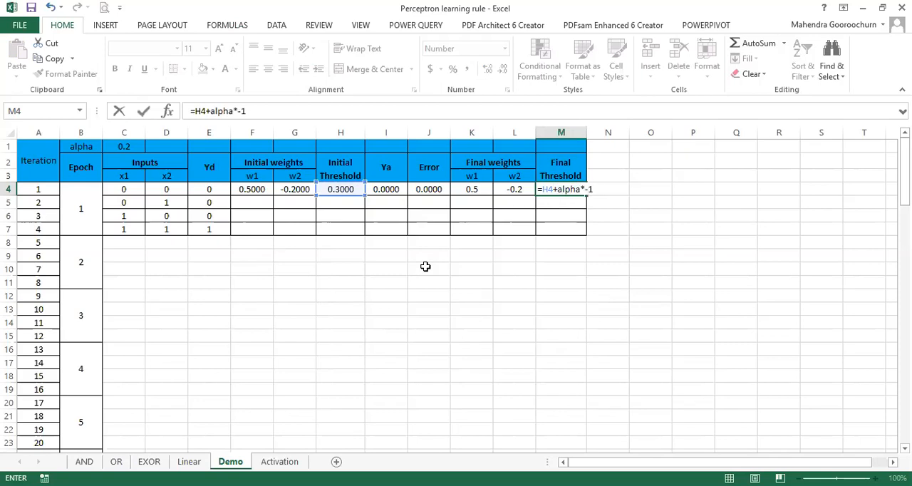
pyautogui.write('*')
pyautogui.click(433, 189)
pyautogui.press('Return')
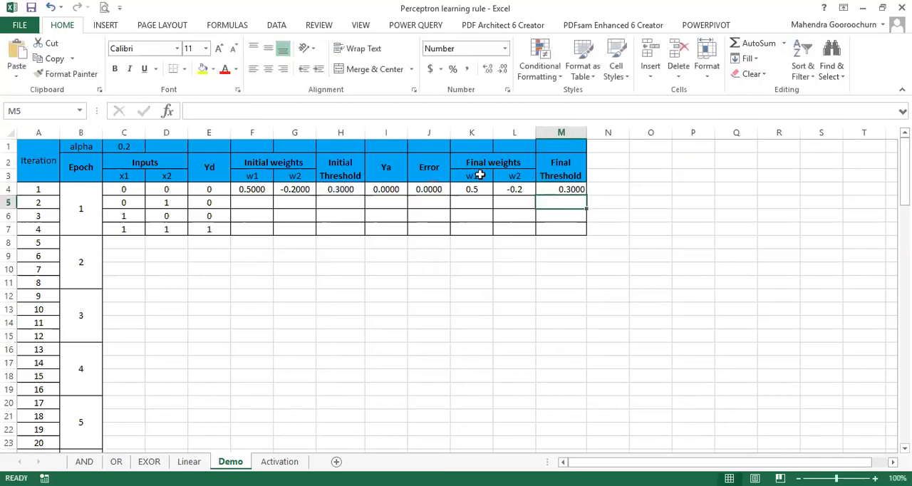
# Step: Centre the contents of the Final Threshold column M horizontally
pyautogui.click(562, 132)
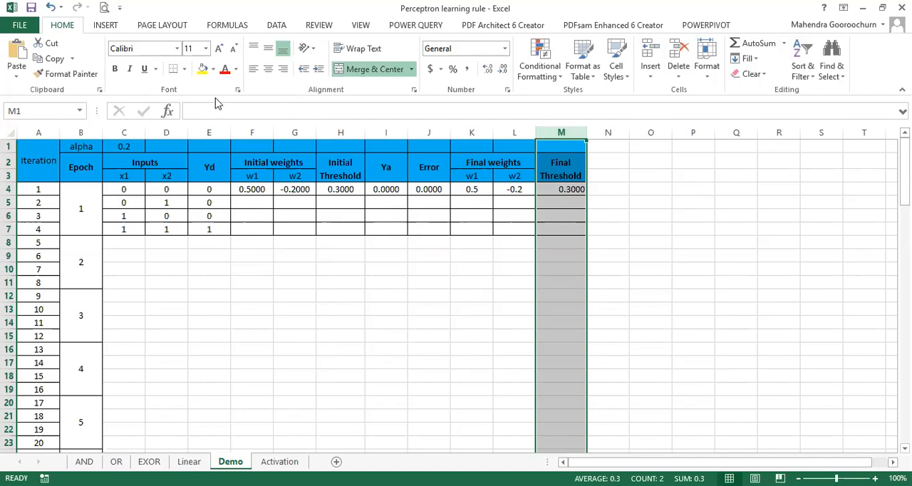
pyautogui.click(268, 69)
pyautogui.click(637, 315)
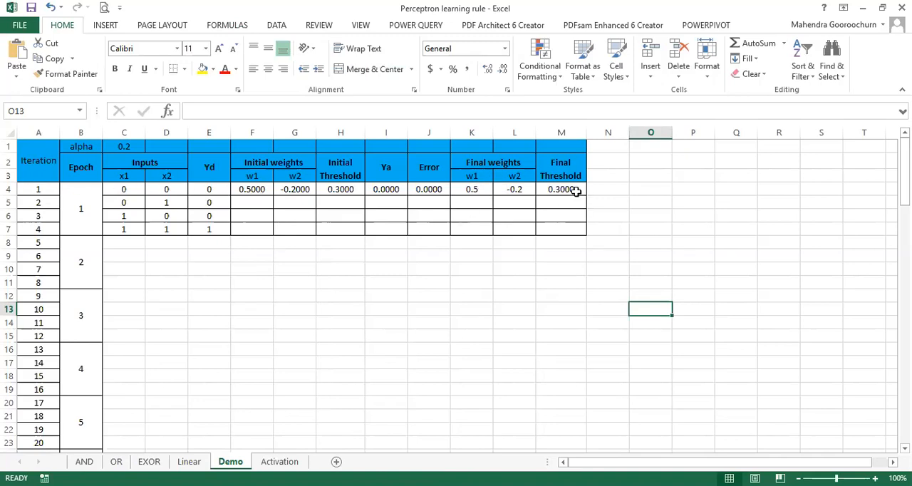
# Step: Link iteration 2's initial weights to iteration 1's final weights, with =K4 in F5 and =L4 in G5
pyautogui.click(246, 202)
pyautogui.write('=')
pyautogui.click(466, 191)
pyautogui.press('Return')
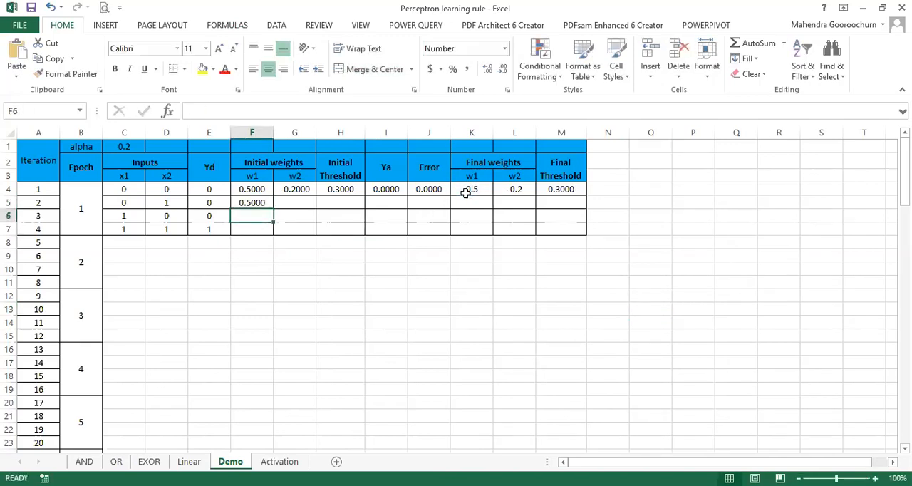
pyautogui.click(298, 204)
pyautogui.write('=')
pyautogui.click(515, 189)
pyautogui.press('Return')
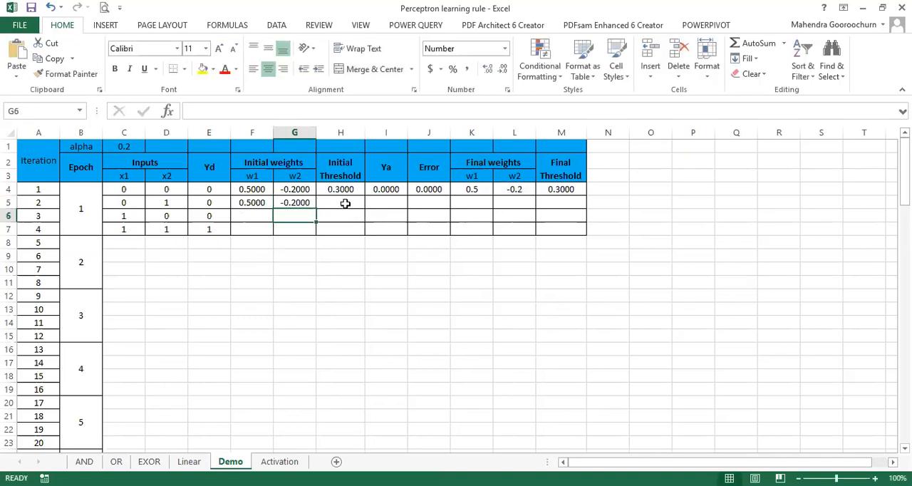
# Step: Set iteration 2's Initial Threshold in H5 to =M4, and fill the formulas in columns F to M down through iteration 4
pyautogui.click(347, 207)
pyautogui.write('=')
pyautogui.click(572, 189)
pyautogui.press('Return')
pyautogui.moveTo(387, 189); pyautogui.dragTo(589, 208)
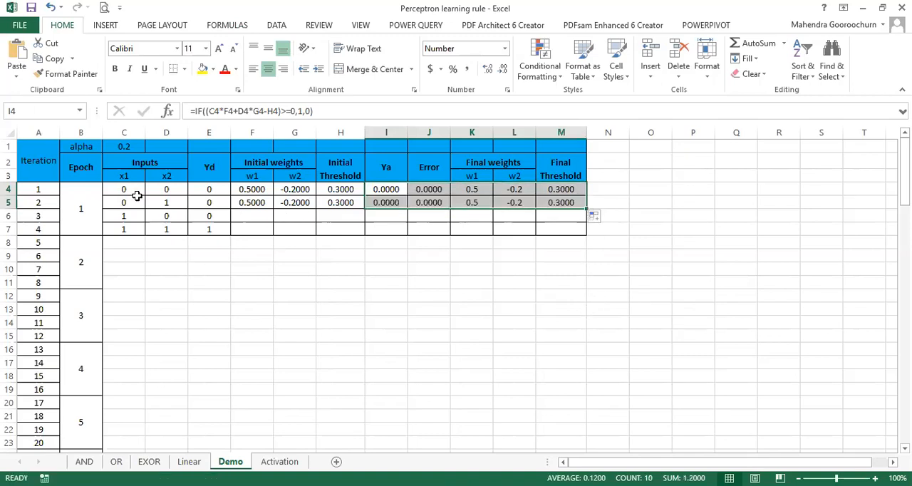
pyautogui.moveTo(256, 203); pyautogui.dragTo(589, 229)
# Step: Copy epoch 1's inputs and desired outputs in C4:E7 into the rows of epochs 2 to 10
pyautogui.moveTo(123, 189); pyautogui.dragTo(205, 229)
pyautogui.hotkey('ctrl', 'c')
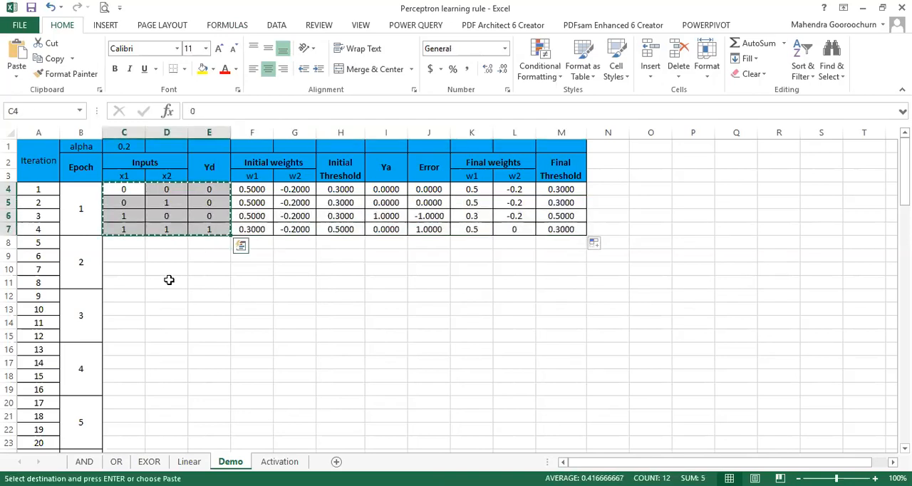
pyautogui.click(124, 242)
pyautogui.hotkey('ctrl', 'v')
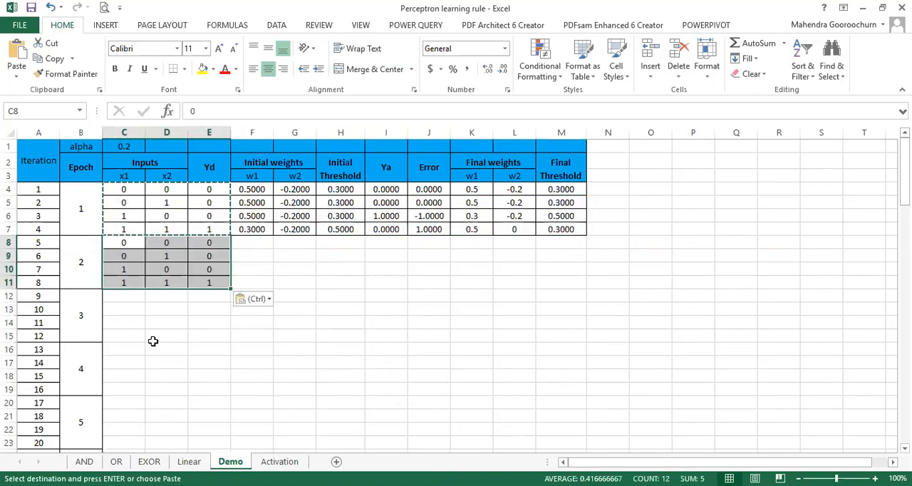
pyautogui.click(126, 295)
pyautogui.hotkey('ctrl', 'v')
pyautogui.click(124, 349)
pyautogui.hotkey('ctrl', 'v')
pyautogui.scroll(-2, 143, 360)
pyautogui.click(131, 320)
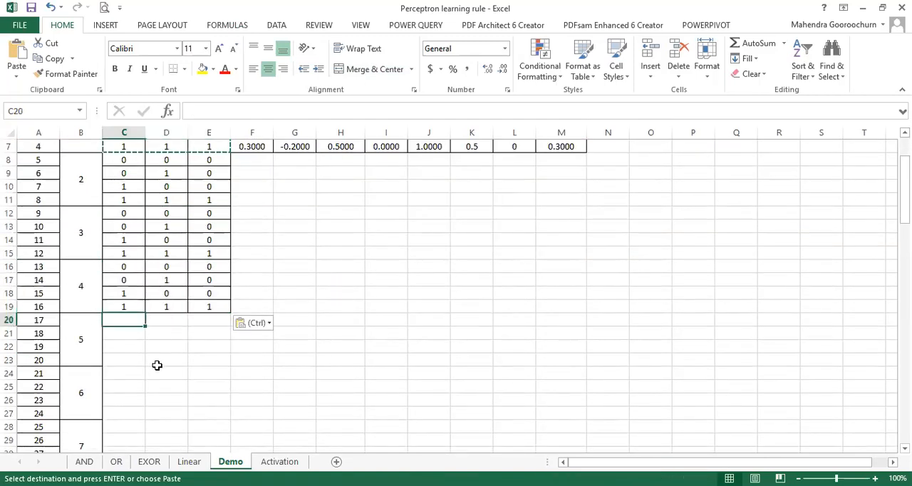
pyautogui.hotkey('ctrl', 'v')
pyautogui.click(136, 375)
pyautogui.hotkey('ctrl', 'v')
pyautogui.scroll(-1, 145, 387)
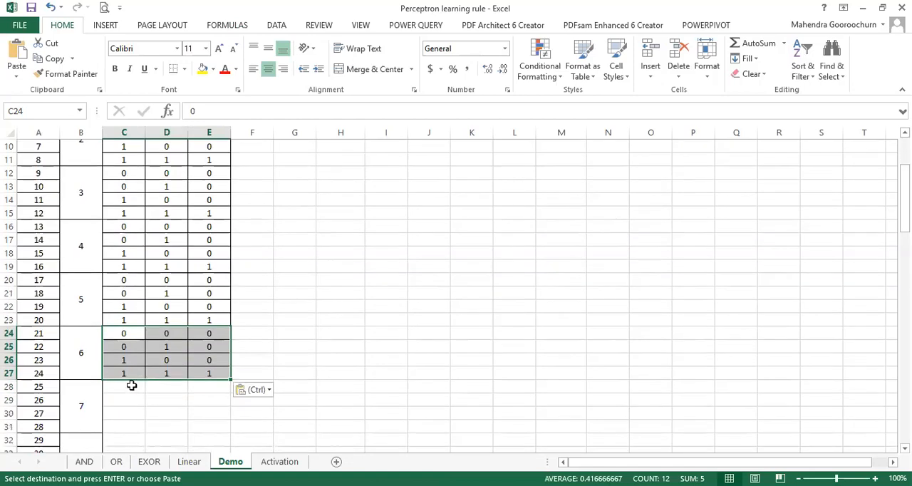
pyautogui.click(132, 389)
pyautogui.hotkey('ctrl', 'v')
pyautogui.scroll(-3, 128, 342)
pyautogui.click(128, 323)
pyautogui.hotkey('ctrl', 'v')
pyautogui.scroll(-2, 150, 354)
pyautogui.click(132, 298)
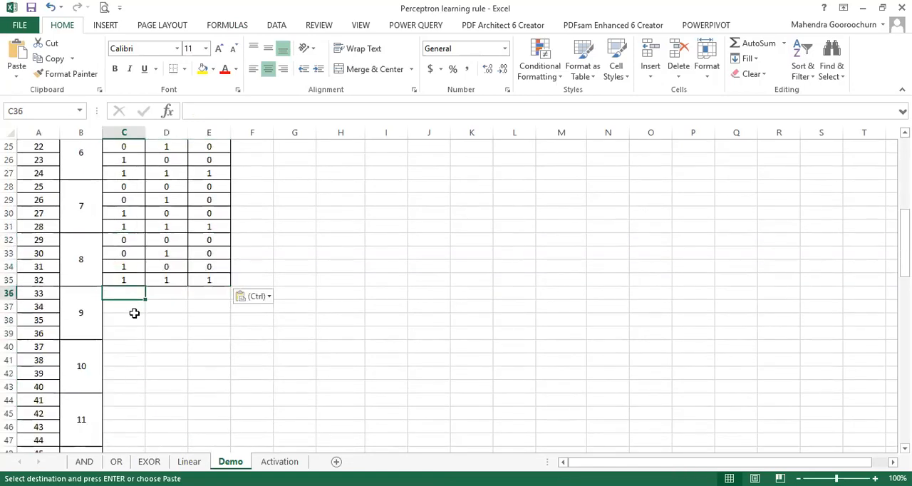
pyautogui.hotkey('ctrl', 'v')
pyautogui.click(128, 345)
pyautogui.hotkey('ctrl', 'v')
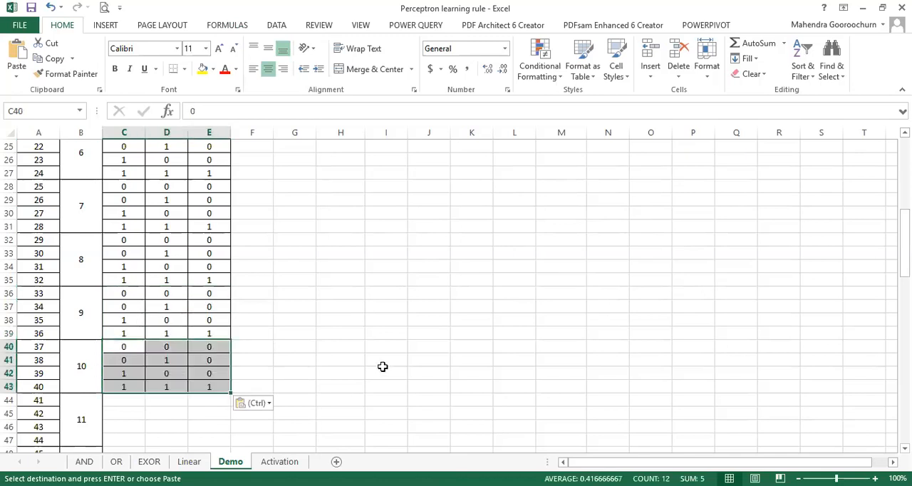
pyautogui.scroll(8, 382, 366)
pyautogui.click(320, 260)
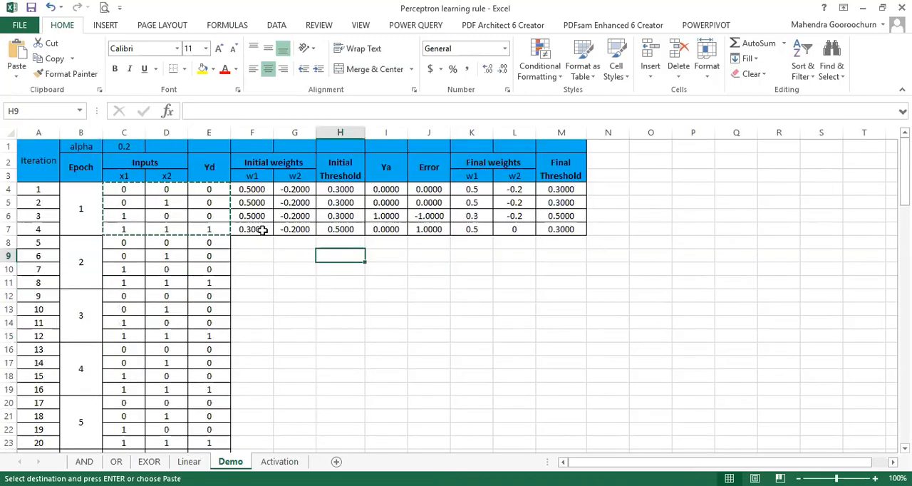
pyautogui.press('Escape')
# Step: Check iteration 4's formulas in row 7 for the initial weights, threshold, Ya, error and final w1 weight
pyautogui.doubleClick(260, 229)
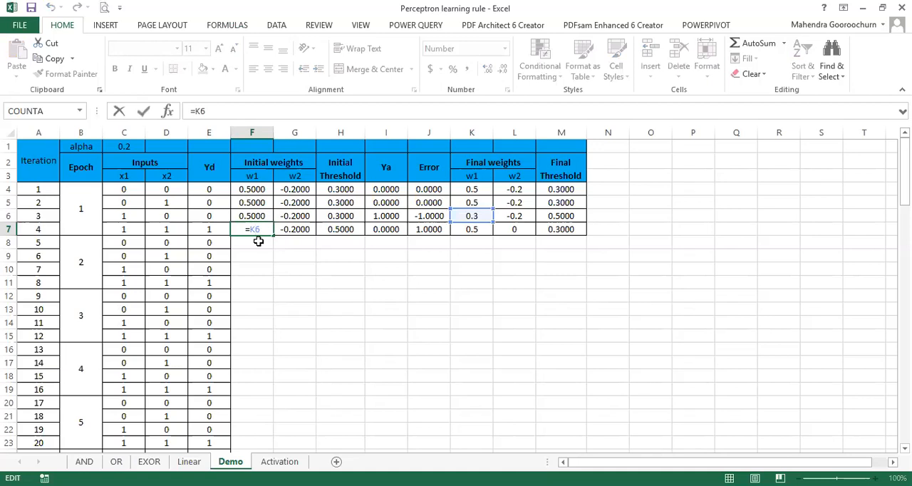
pyautogui.click(299, 230)
pyautogui.doubleClick(299, 229)
pyautogui.press('Escape')
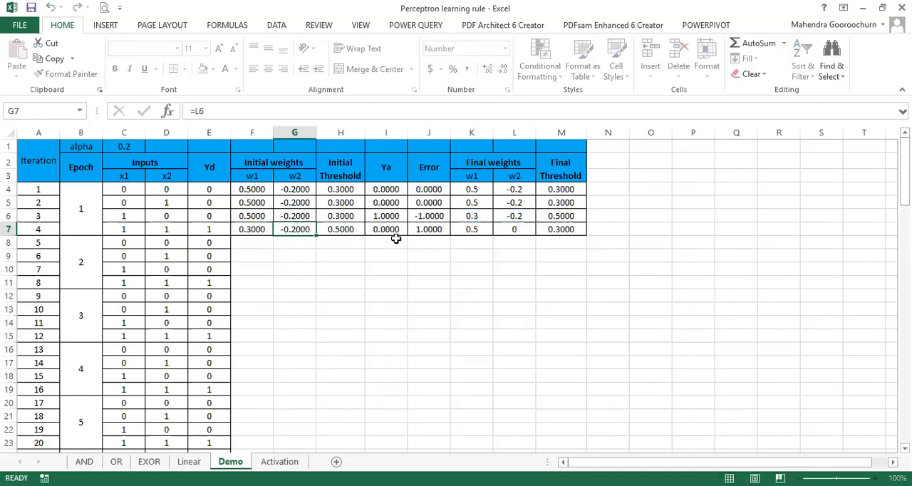
pyautogui.doubleClick(345, 229)
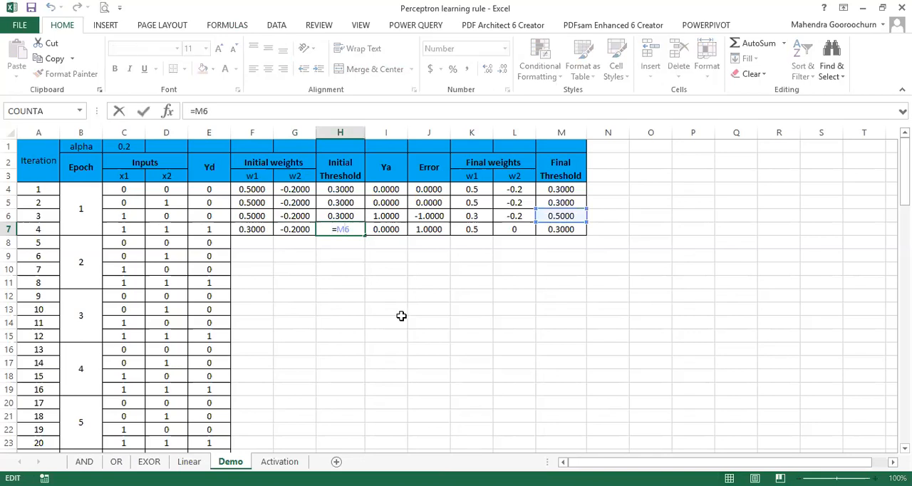
pyautogui.press('Escape')
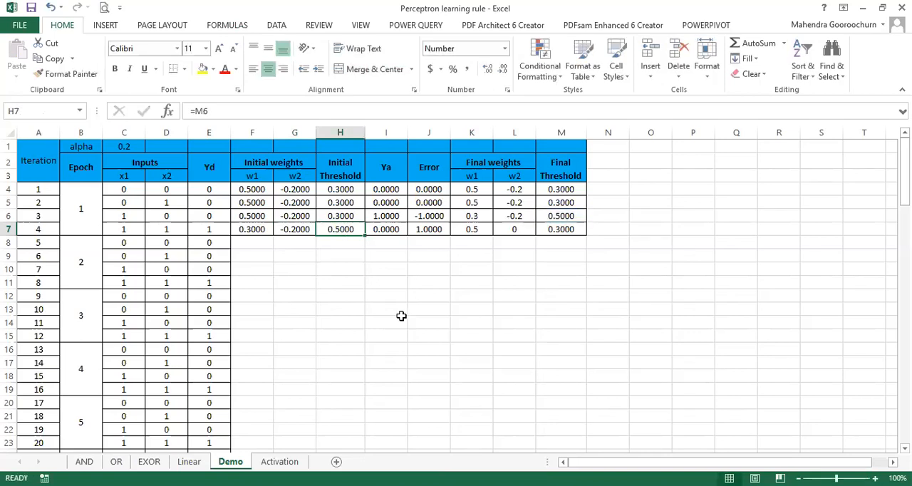
pyautogui.doubleClick(387, 229)
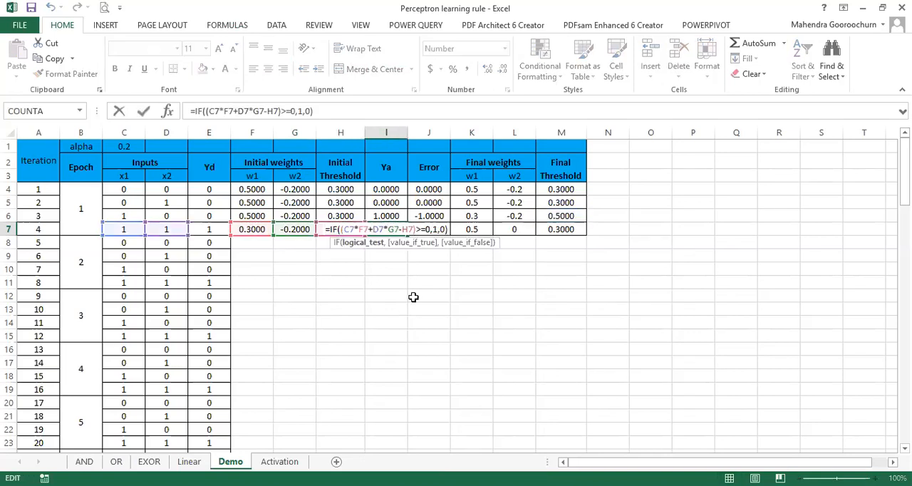
pyautogui.press('Return')
pyautogui.doubleClick(425, 230)
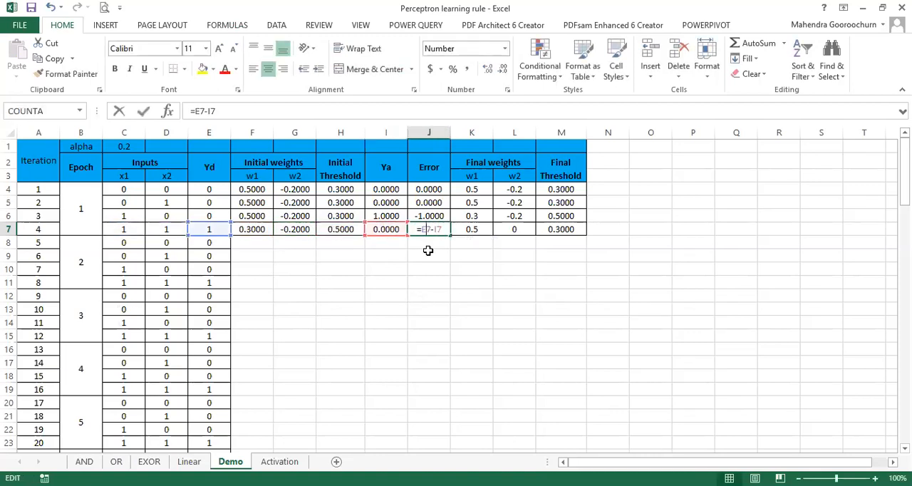
pyautogui.press('Escape')
pyautogui.doubleClick(471, 229)
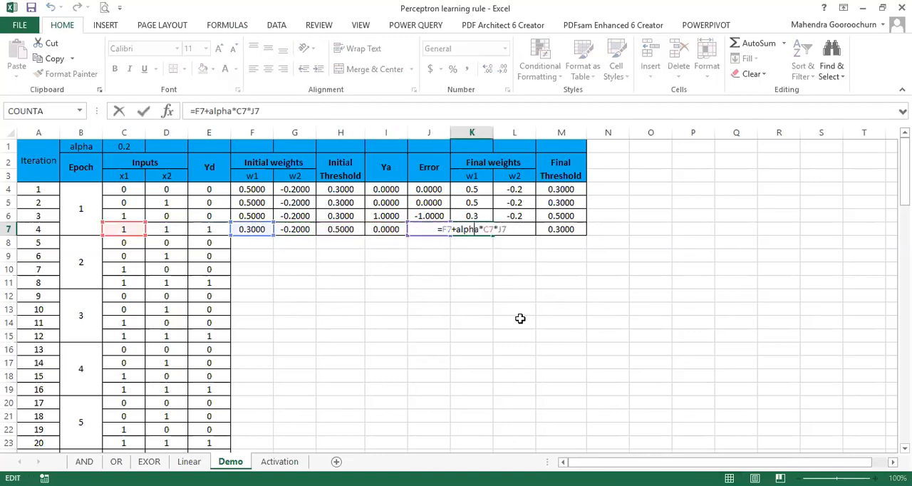
pyautogui.press('Escape')
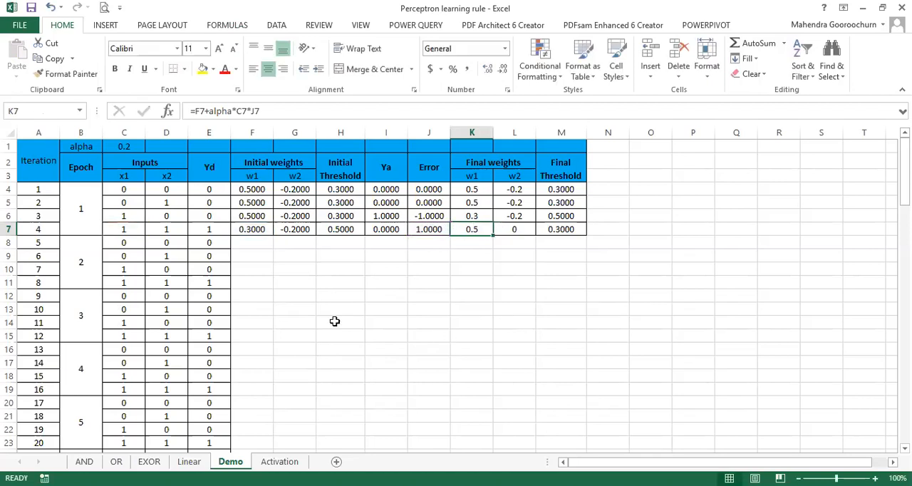
# Step: Fill iteration 4's formulas in F7:M7 down through all the remaining iterations of the table
pyautogui.moveTo(250, 229); pyautogui.dragTo(549, 229)
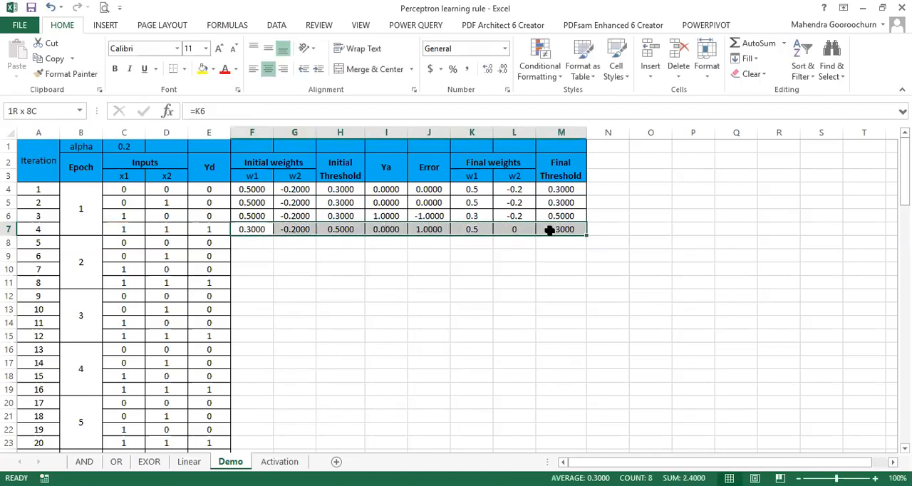
pyautogui.doubleClick(586, 236)
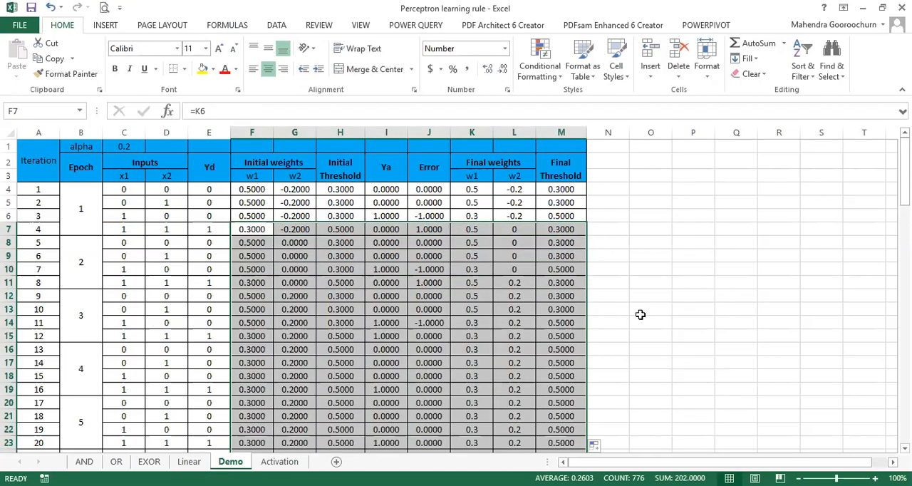
pyautogui.scroll(-4, 657, 331)
pyautogui.scroll(-7, 657, 333)
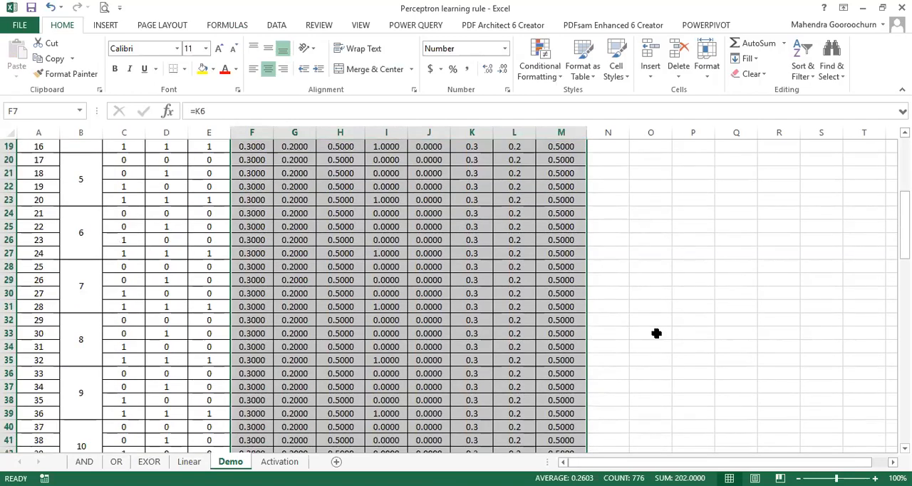
pyautogui.scroll(10, 659, 331)
pyautogui.scroll(1, 661, 330)
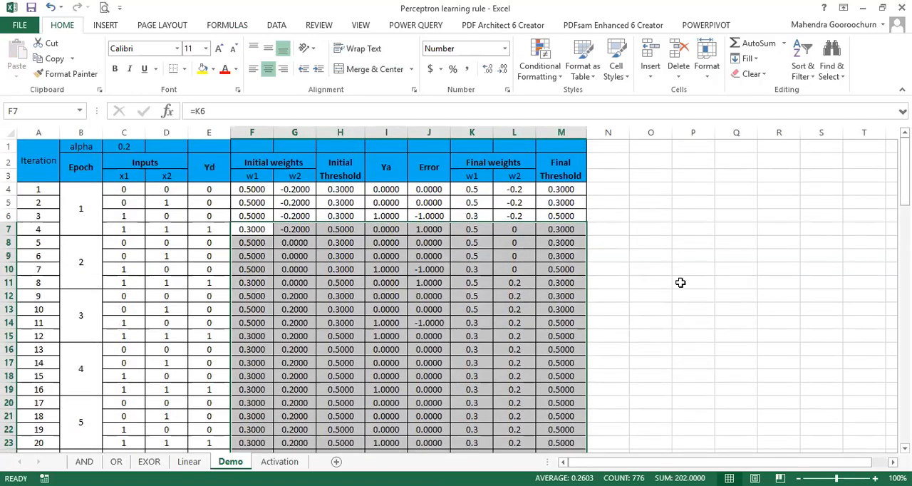
pyautogui.click(691, 268)
# Step: Examine the Error column J epoch by epoch to find where the errors settle at zero
pyautogui.click(429, 133)
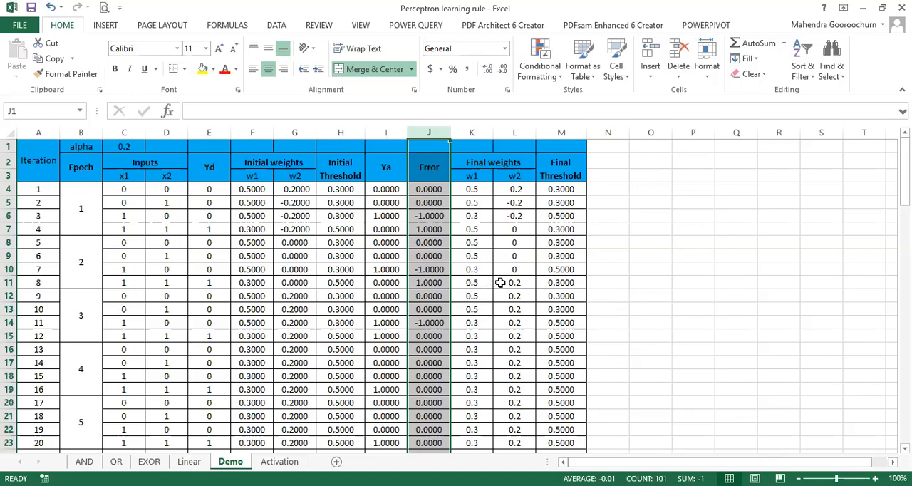
pyautogui.scroll(-1, 434, 241)
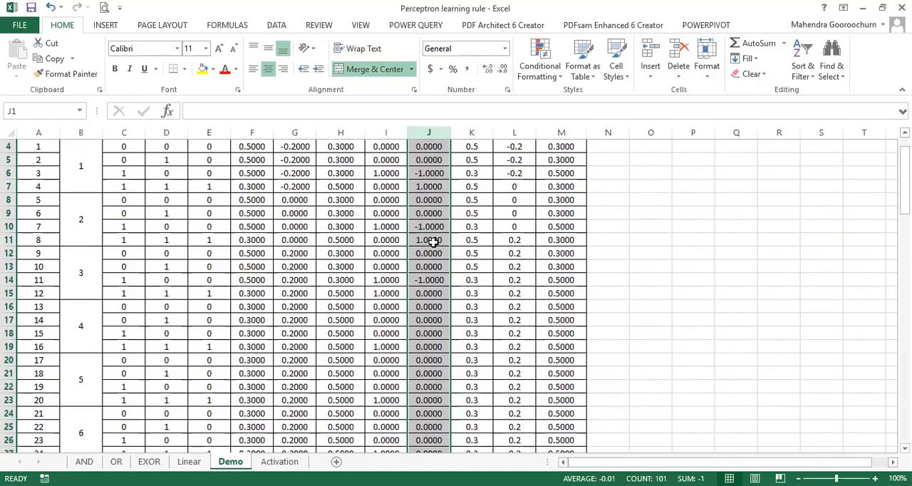
pyautogui.scroll(1, 433, 241)
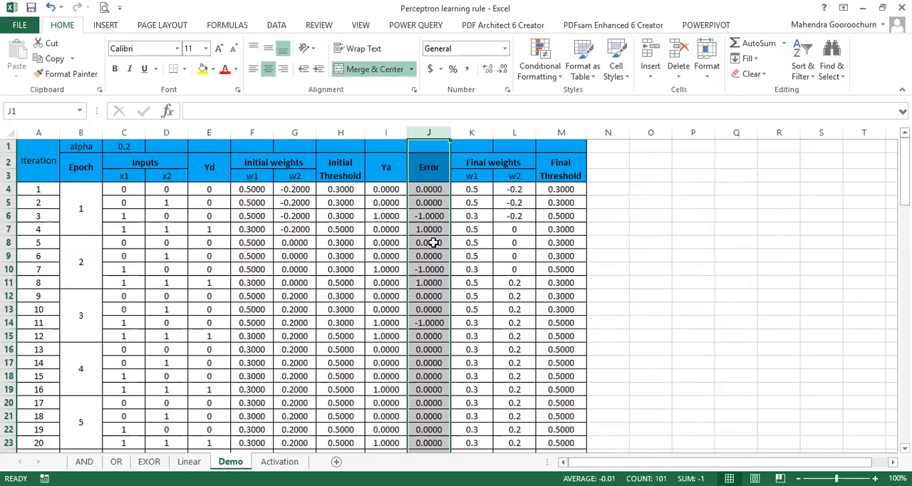
pyautogui.scroll(-1, 433, 243)
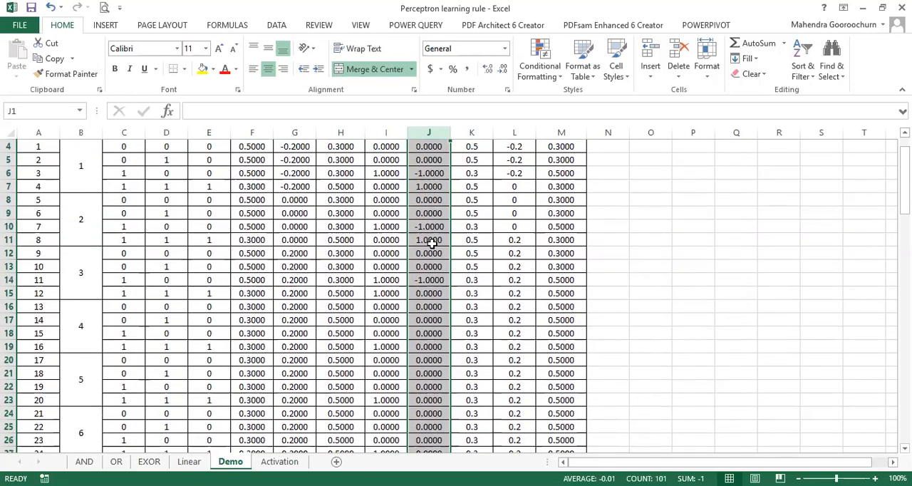
pyautogui.scroll(1, 434, 242)
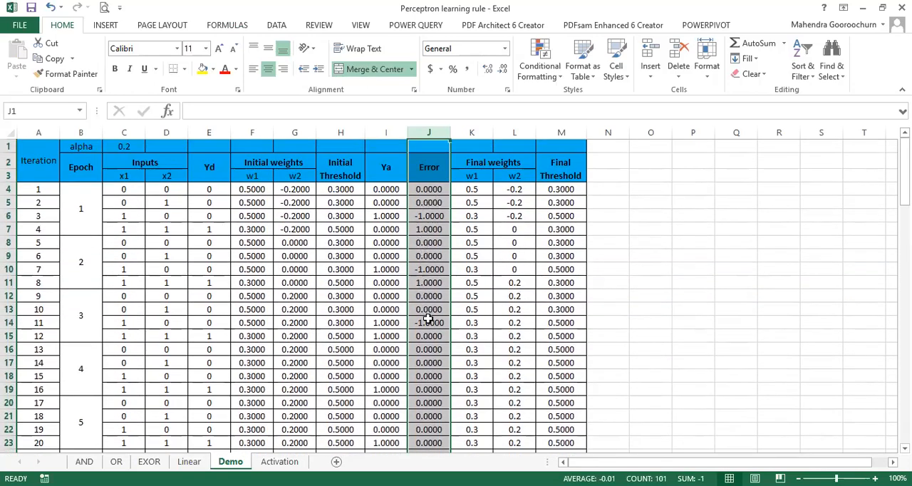
pyautogui.scroll(-1, 427, 317)
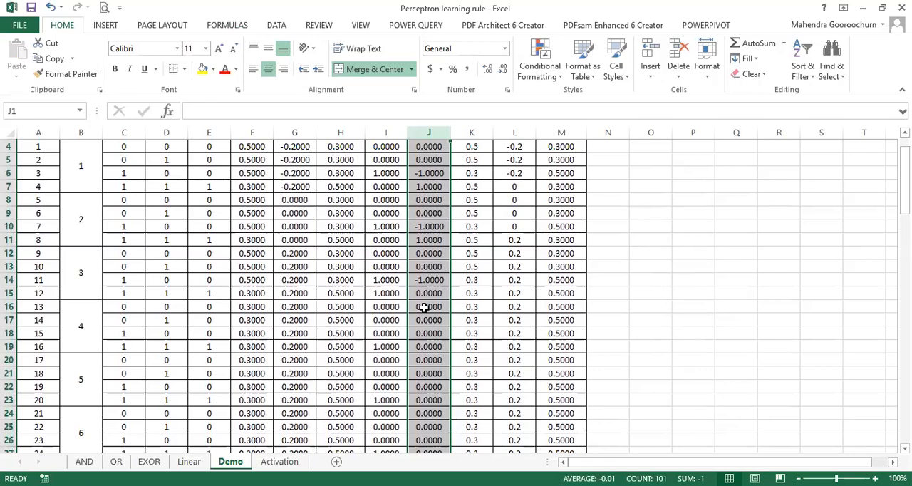
pyautogui.click(425, 307)
pyautogui.scroll(-4, 425, 310)
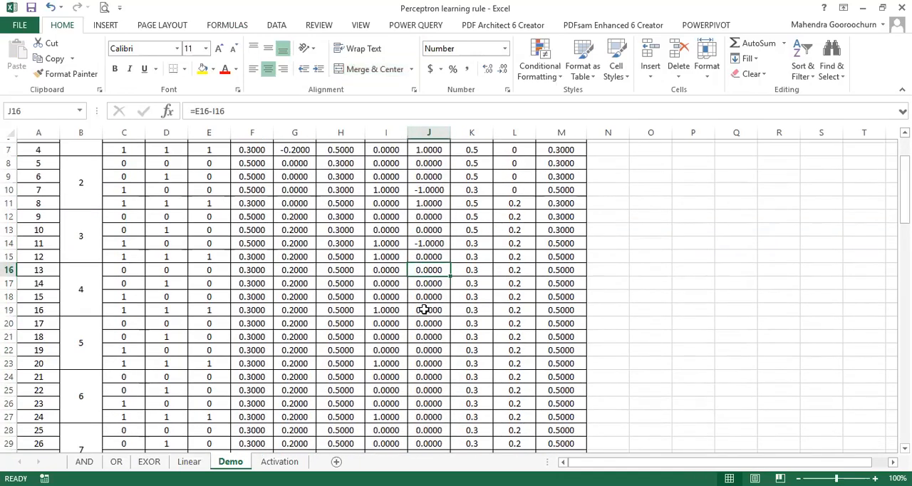
# Step: Inspect the rows around the end of epoch 10, marking row 44 where the inputs stop, and return to the table's beginning
pyautogui.scroll(-11, 424, 311)
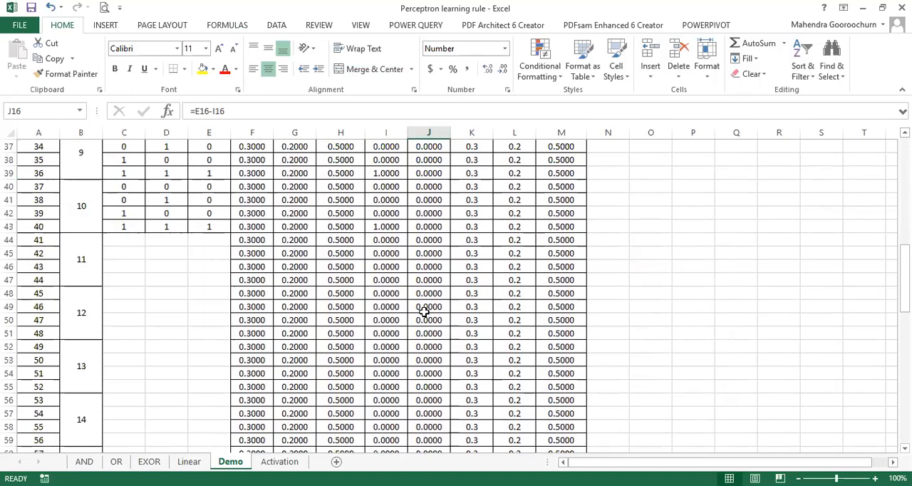
pyautogui.scroll(6, 424, 311)
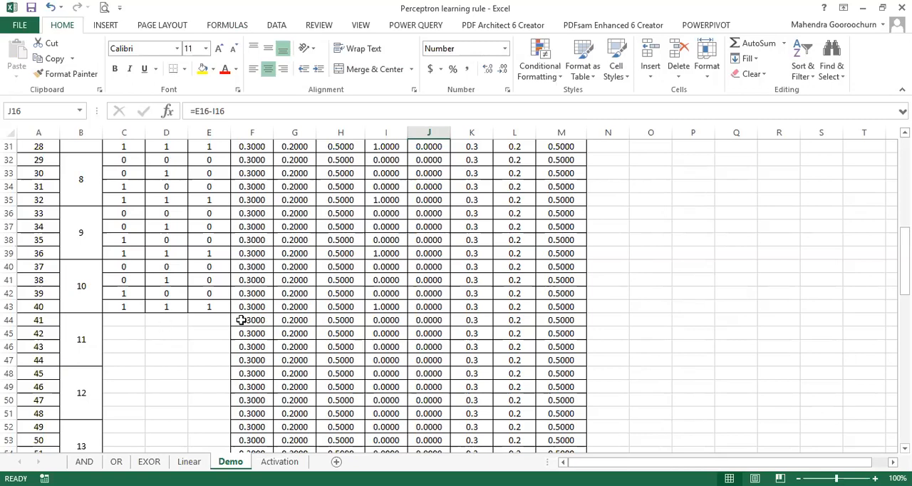
pyautogui.click(6, 320)
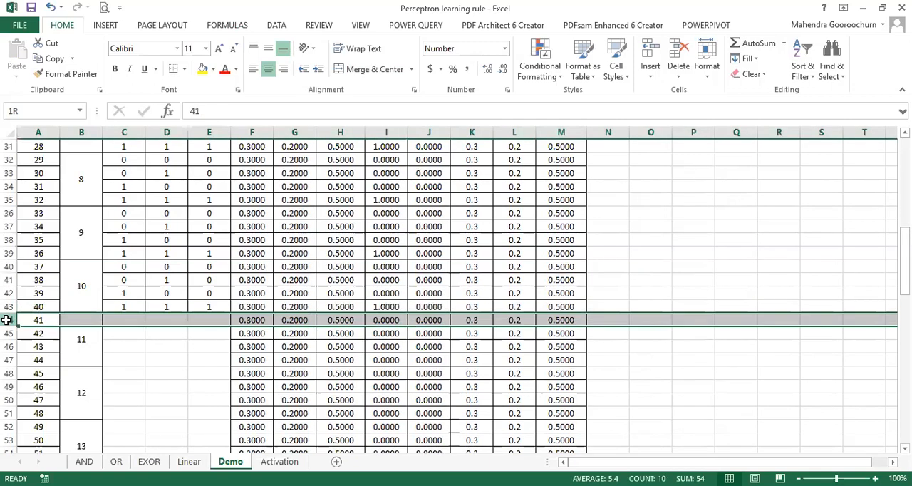
pyautogui.scroll(3, 307, 322)
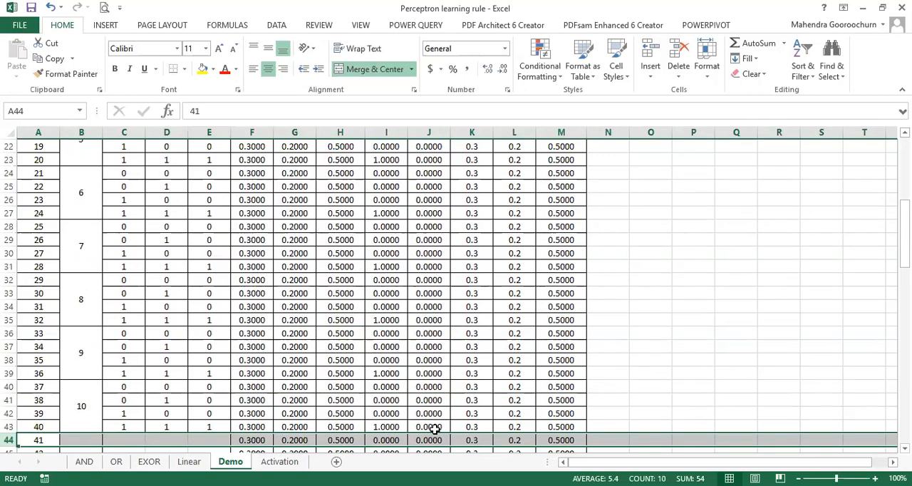
pyautogui.scroll(7, 432, 171)
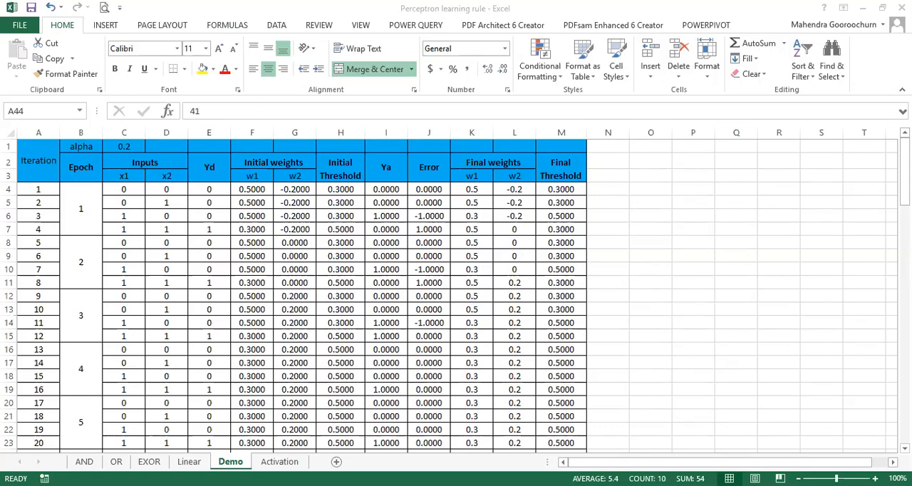
# Step: Switch to the Lecture 6 Series ANN presentation in PowerPoint and present from slide 73, advancing to the completed epoch 1 table
pyautogui.hotkey('alt', 'Tab')
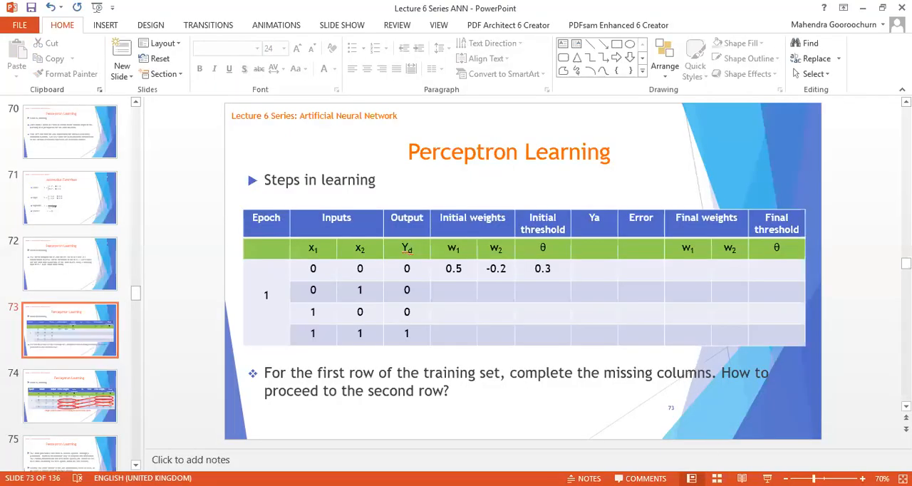
pyautogui.click(768, 478)
pyautogui.press('Right')
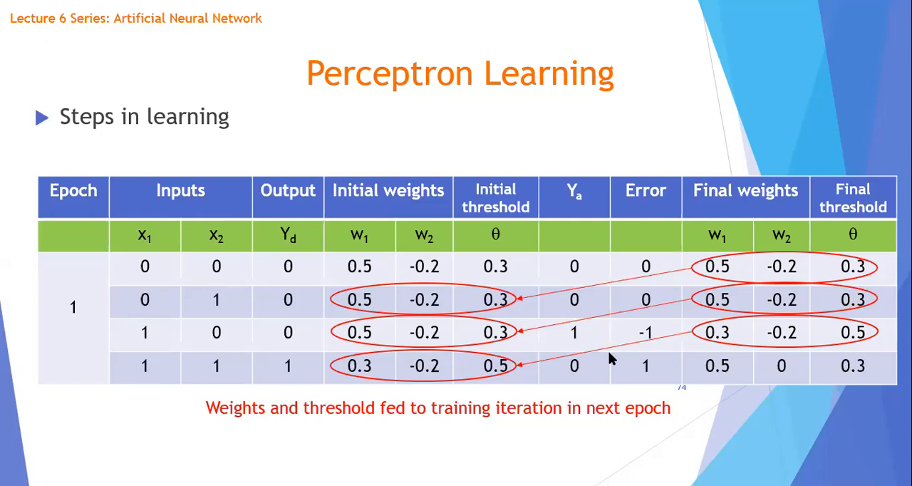
# Step: Page through the perceptron results slides up to the trained neuron diagram on slide 79, and return to the table starting at epoch 4
pyautogui.click(583, 286)
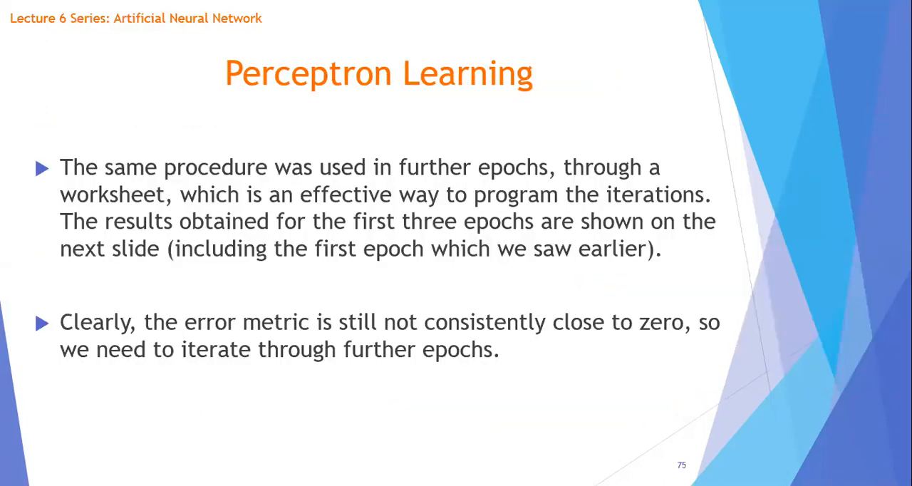
pyautogui.press('Right')
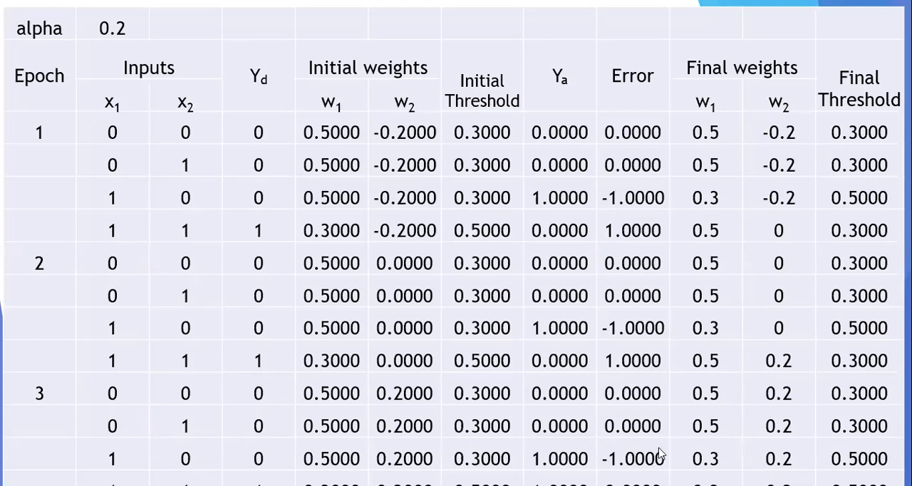
pyautogui.press('Right')
pyautogui.press('Right')
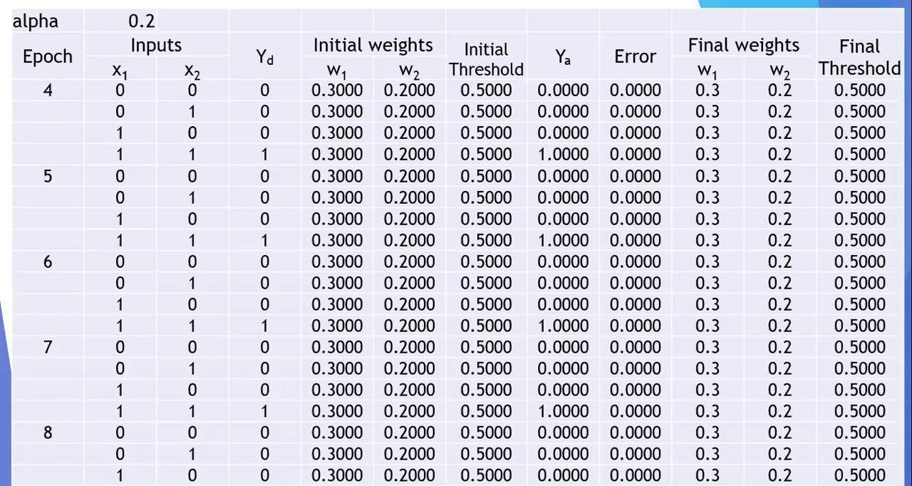
pyautogui.press('Right')
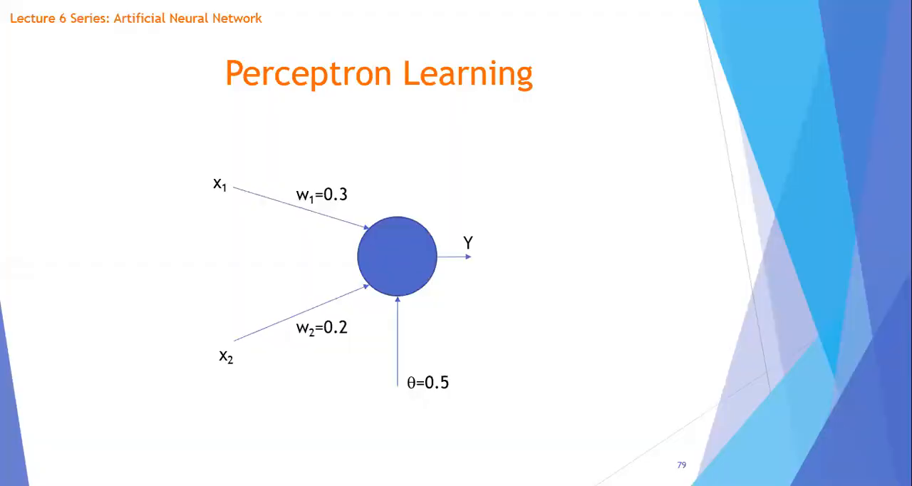
pyautogui.press('Left')
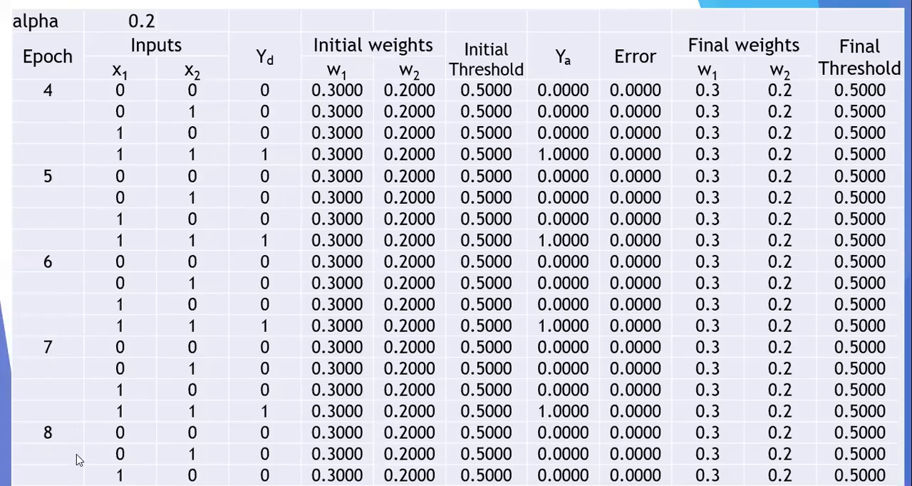